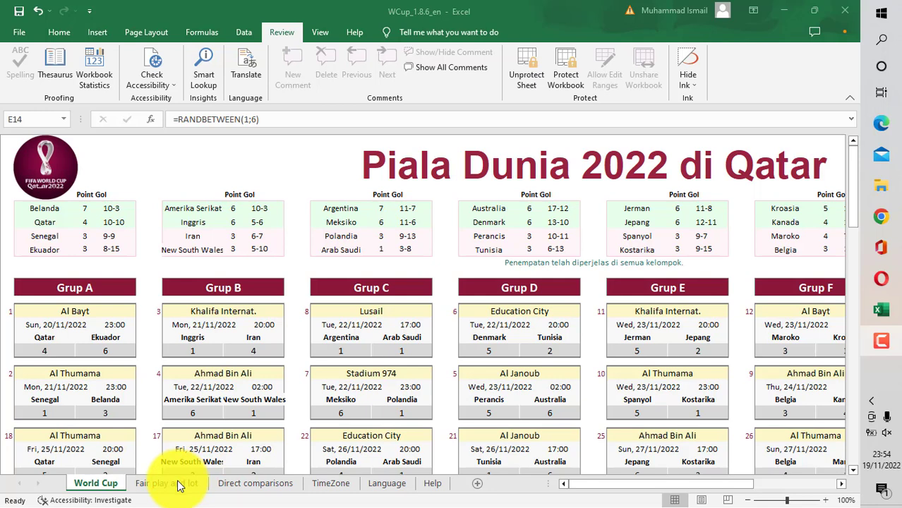
Look through the Direct comparisons, TimeZone and Language sheets, and read the language-selection hint on the Help sheet.
left_click(240, 484)
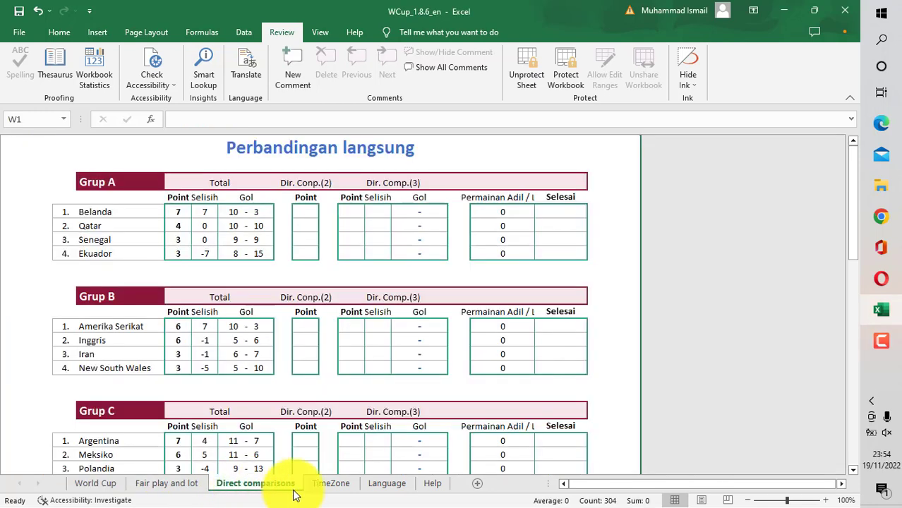
left_click(321, 485)
left_click(382, 487)
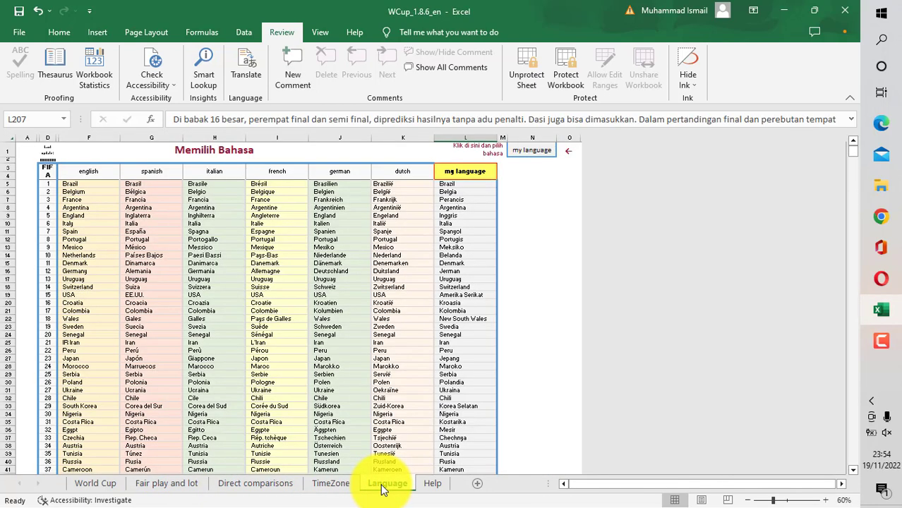
left_click(432, 485)
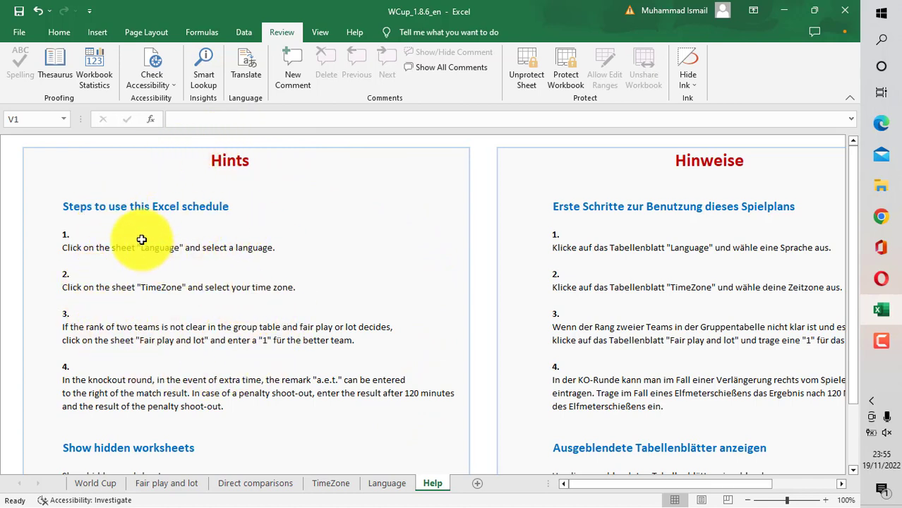
Examine the English, Spanish, Italian and French team name columns on the Language sheet.
left_click(387, 483)
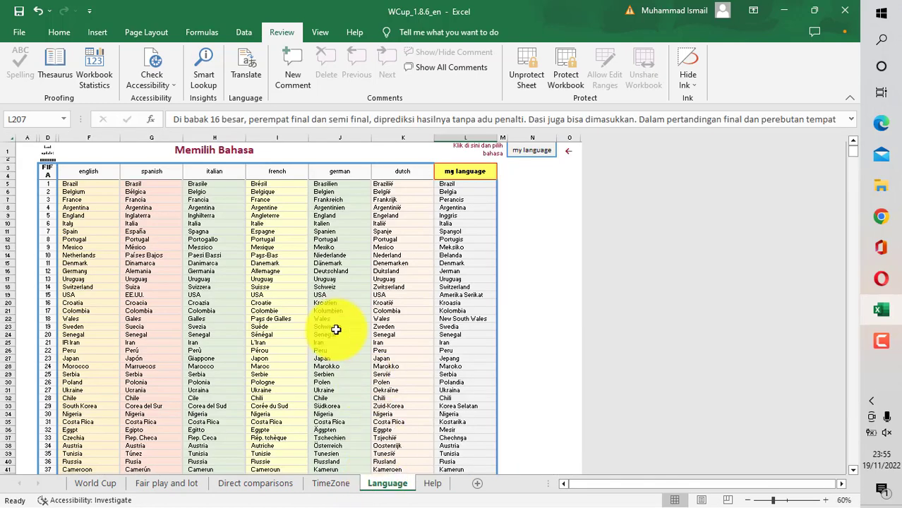
left_click(85, 184)
left_click(145, 185)
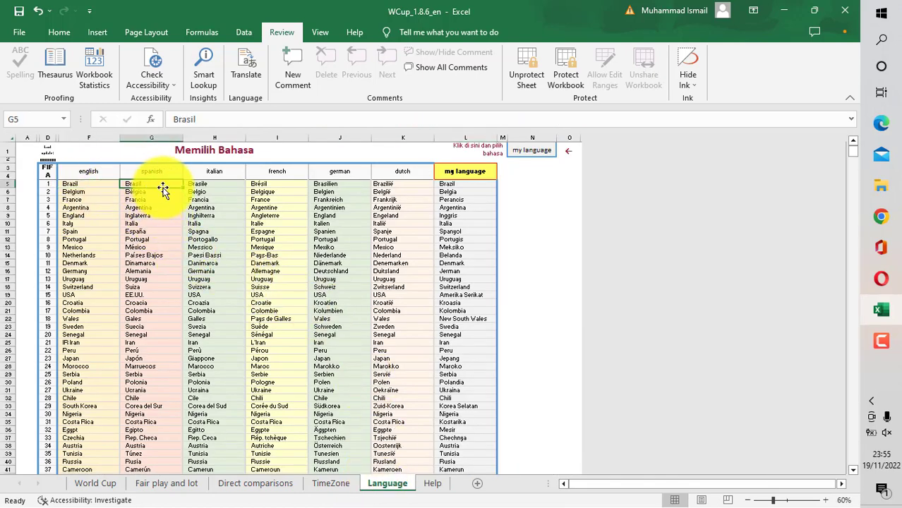
left_click(212, 191)
left_click(277, 192)
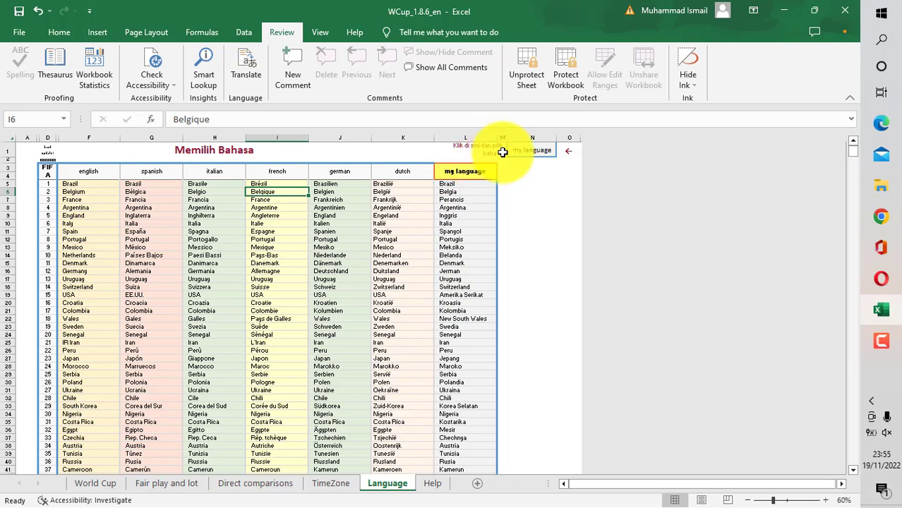
Set the language selector in cell N1 of the Language sheet to "my language".
left_click(532, 153)
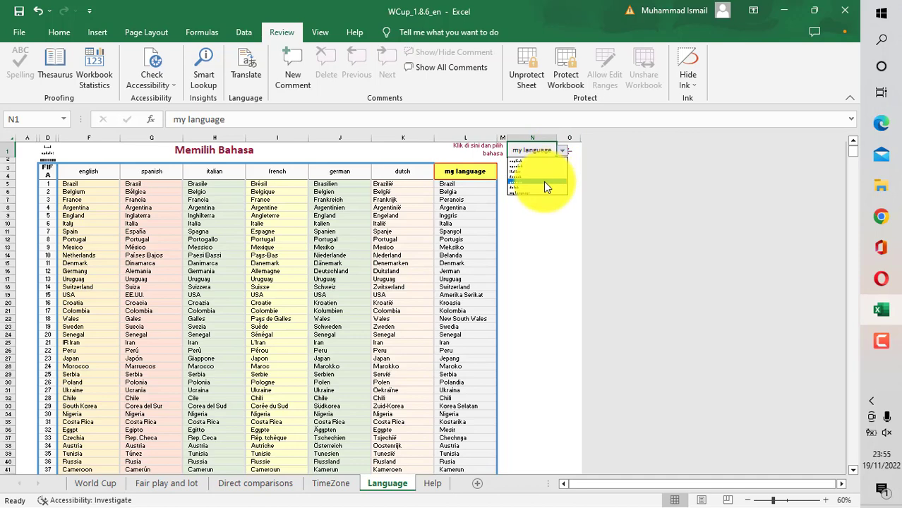
left_click(455, 192)
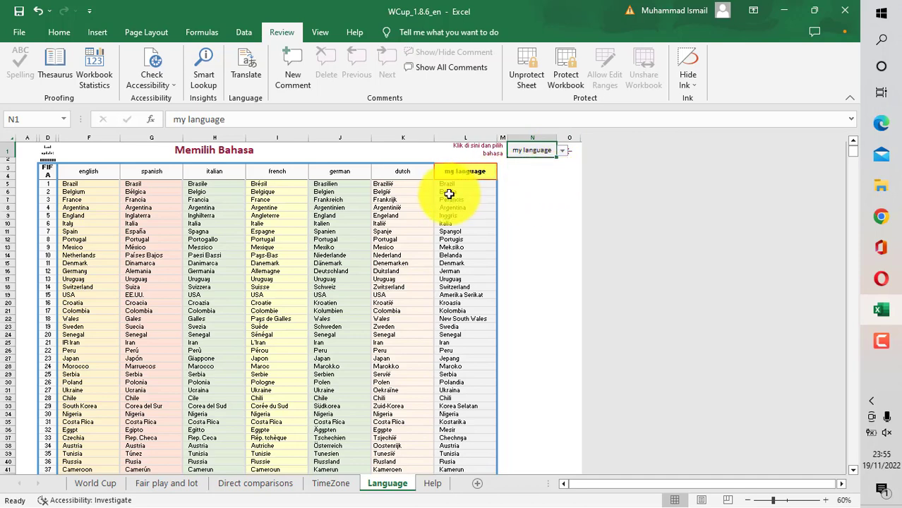
scroll(452, 282, "down", 4)
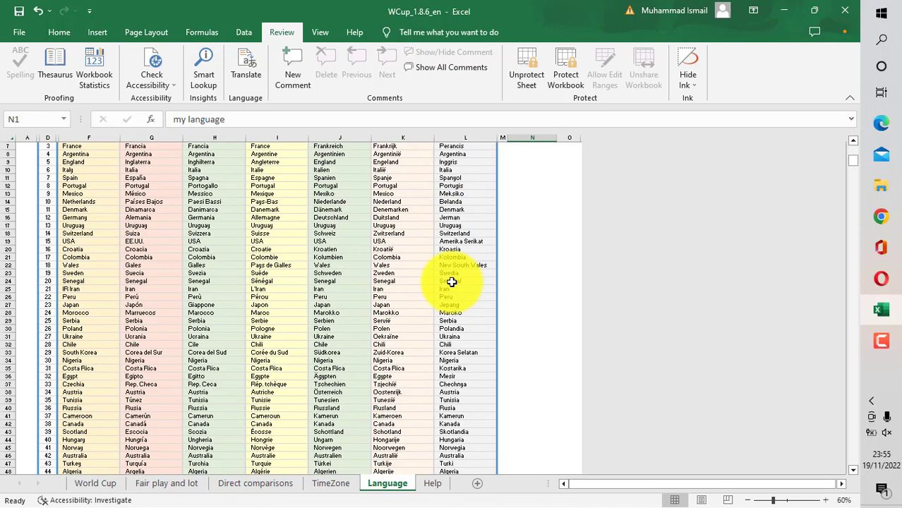
scroll(452, 283, "up", 3)
scroll(452, 284, "up", 1)
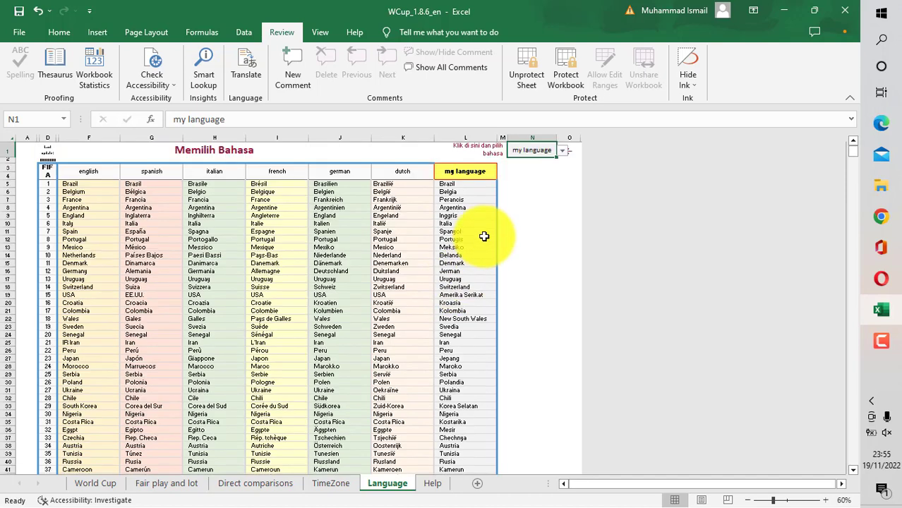
left_click(559, 151)
left_click(533, 191)
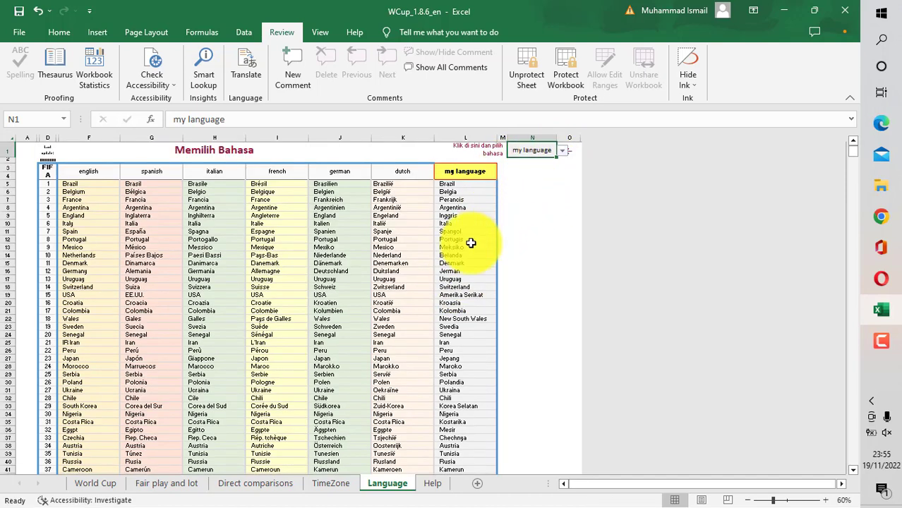
Read the time zone hint on the Help sheet and select UTC+7 as the time zone on the TimeZone sheet.
left_click(332, 486)
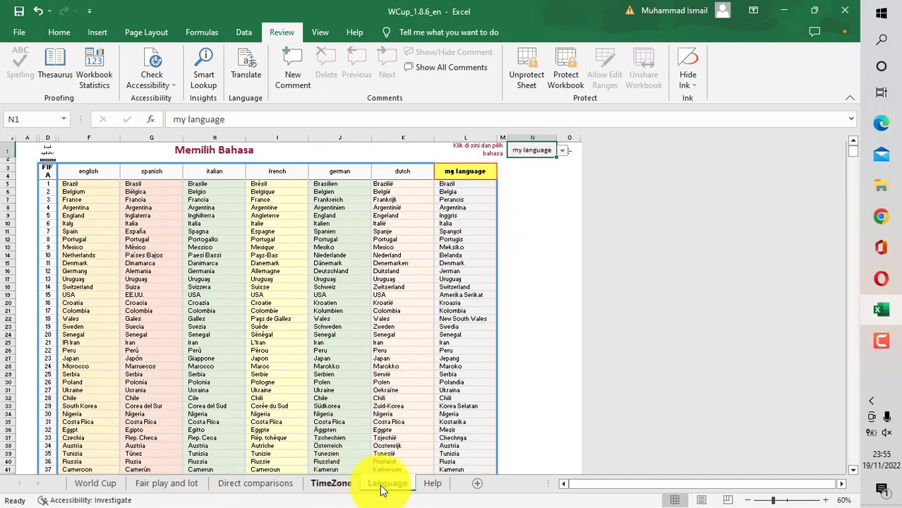
left_click(430, 484)
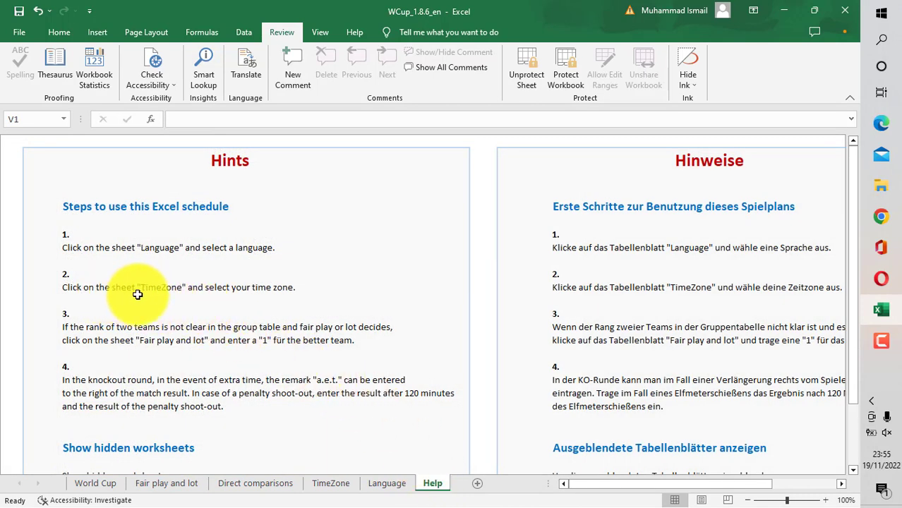
left_click(331, 485)
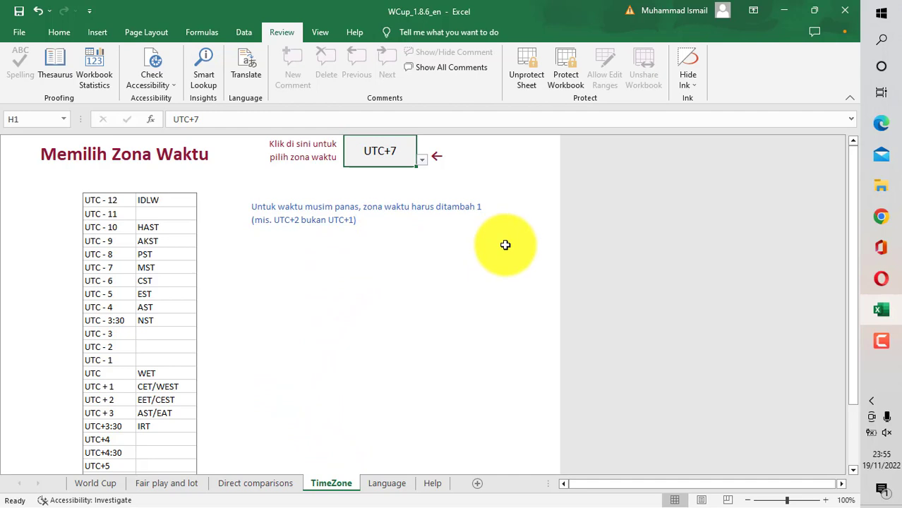
left_click(420, 163)
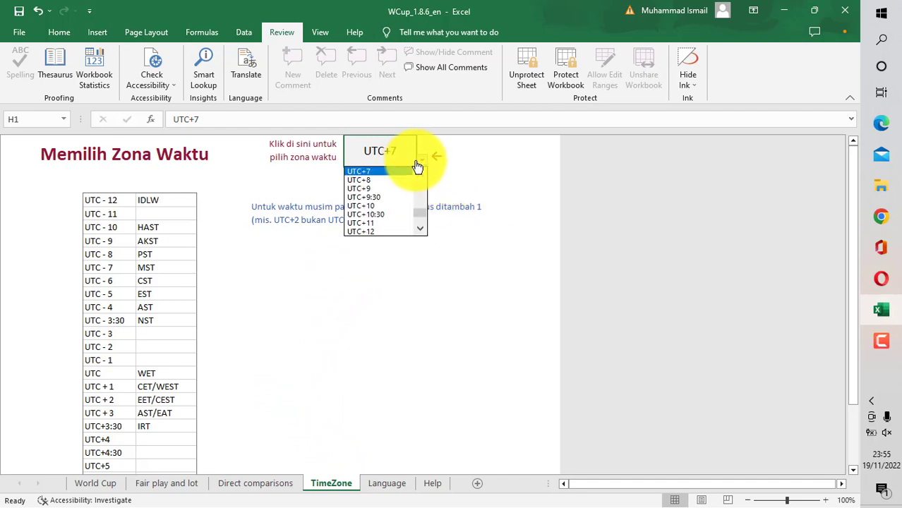
left_click(372, 175)
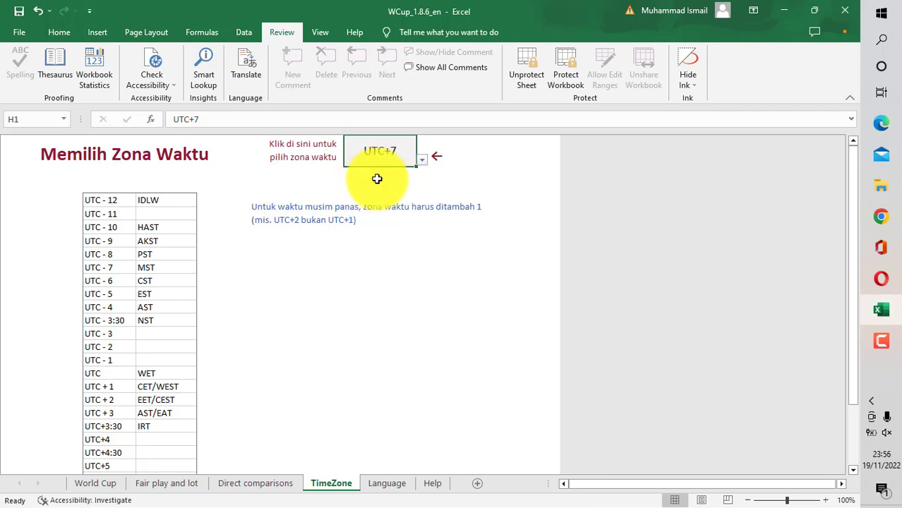
Read the Help sheet's hint on tied teams and view the group bonus tables on the Fair play and lot sheet.
left_click(372, 486)
left_click(430, 485)
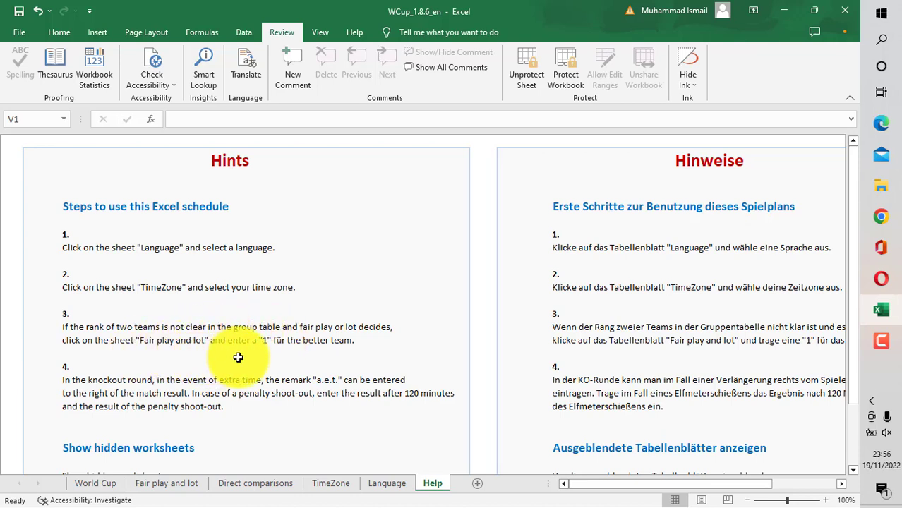
left_click(161, 484)
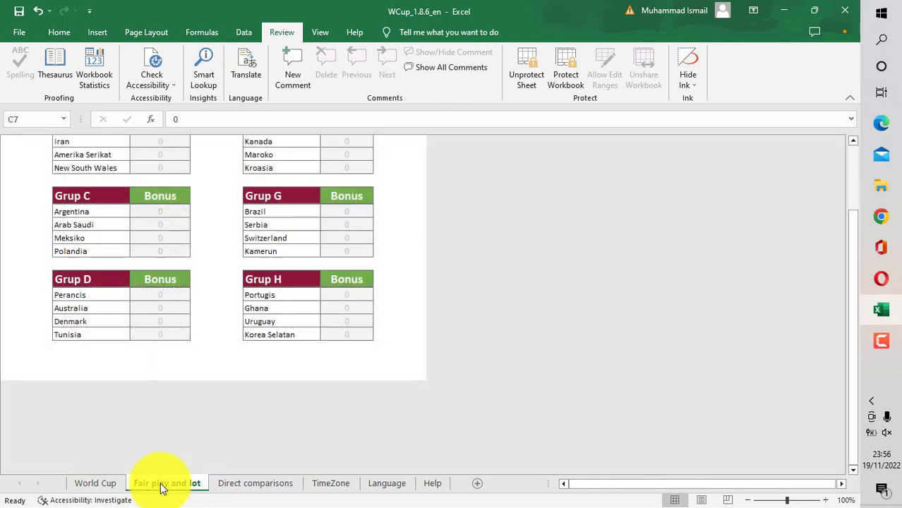
scroll(157, 359, "up", 5)
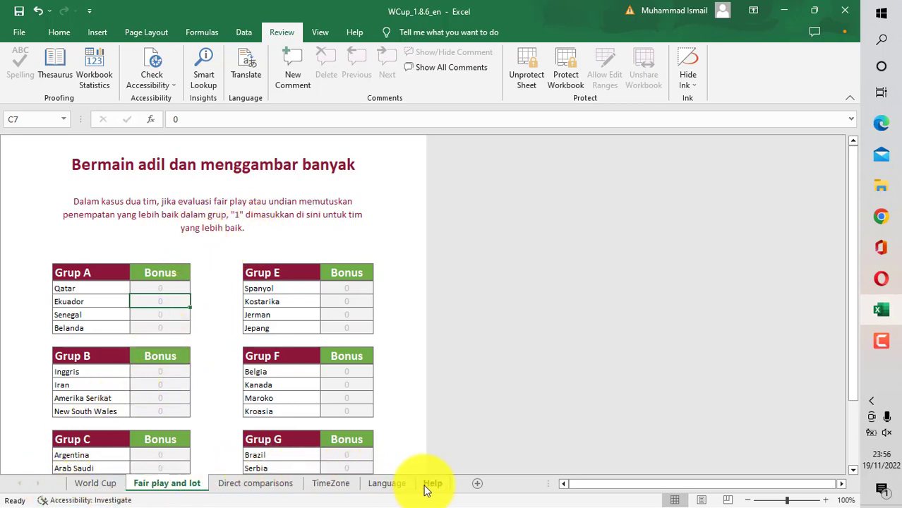
Review the group standings and the Group A match score cells on the World Cup sheet.
left_click(97, 486)
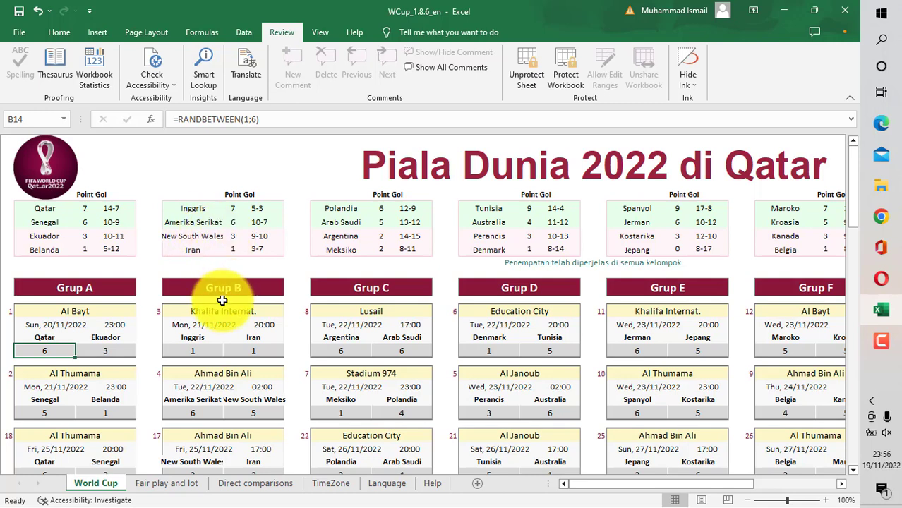
scroll(165, 339, "down", 2)
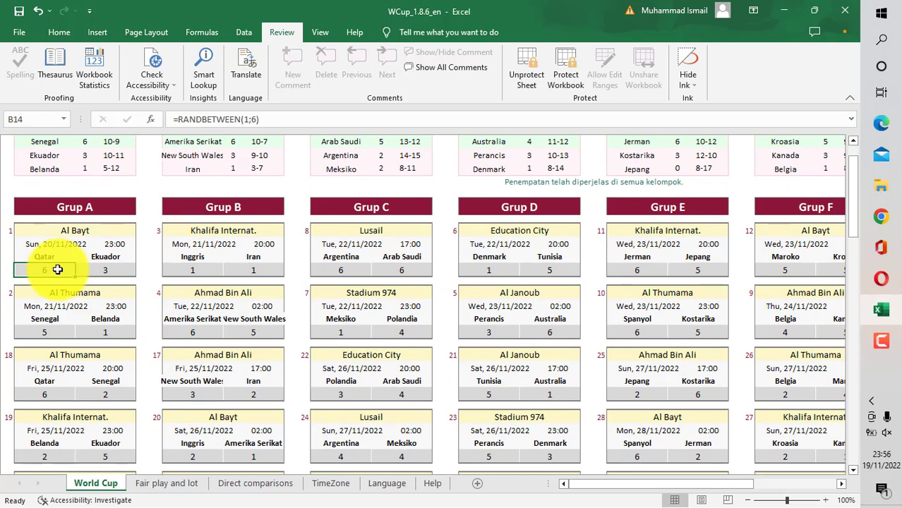
scroll(58, 270, "up", 2)
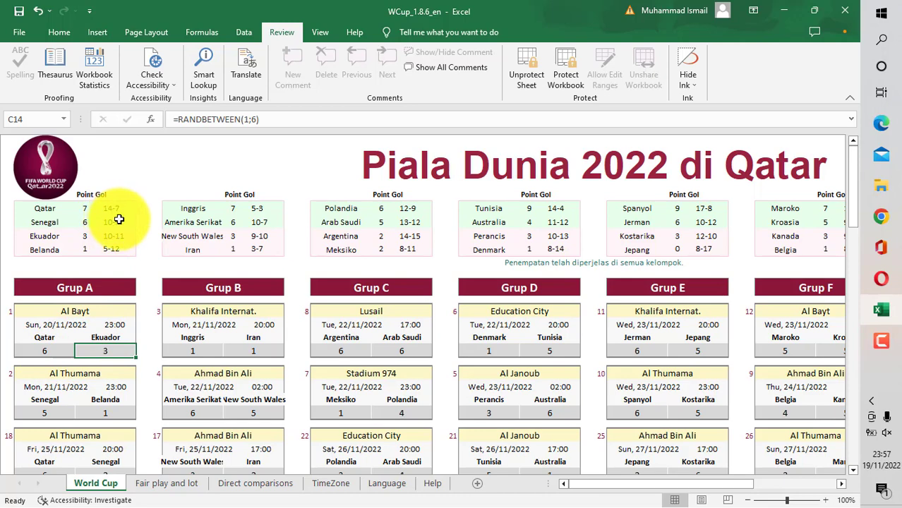
scroll(275, 311, "down", 2)
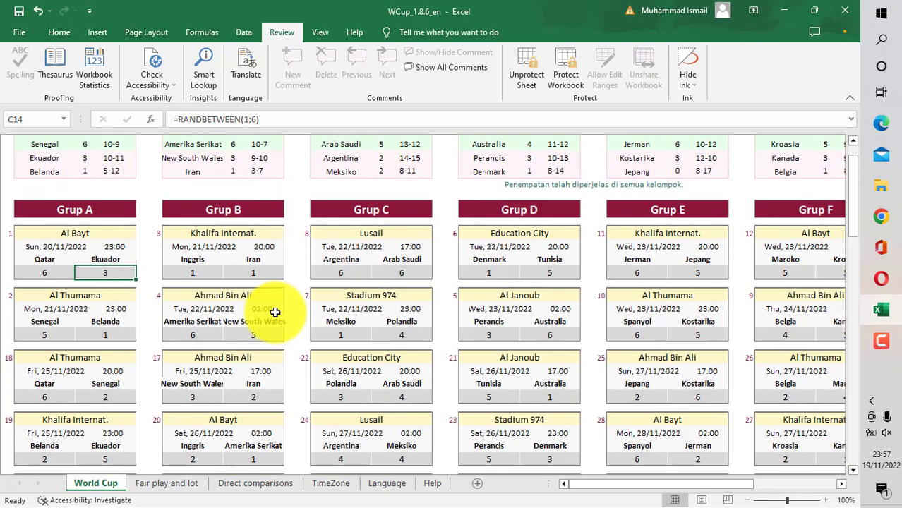
scroll(221, 318, "down", 4)
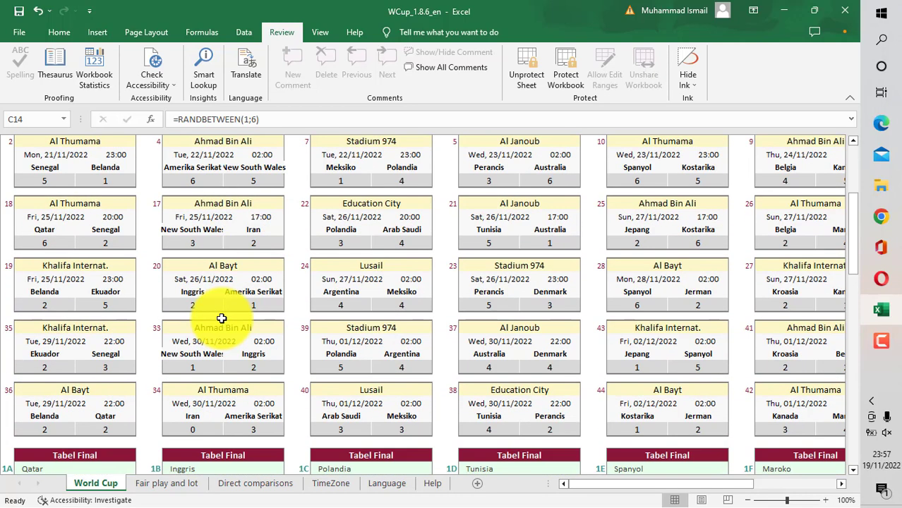
left_click(41, 181)
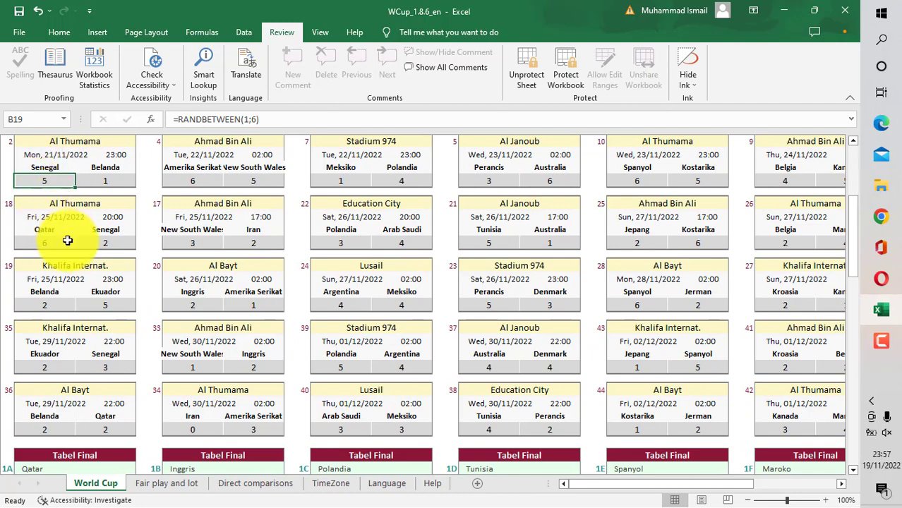
Compare the group match results with the final group tables and the round of 16 pairings on the World Cup sheet.
scroll(64, 230, "down", 7)
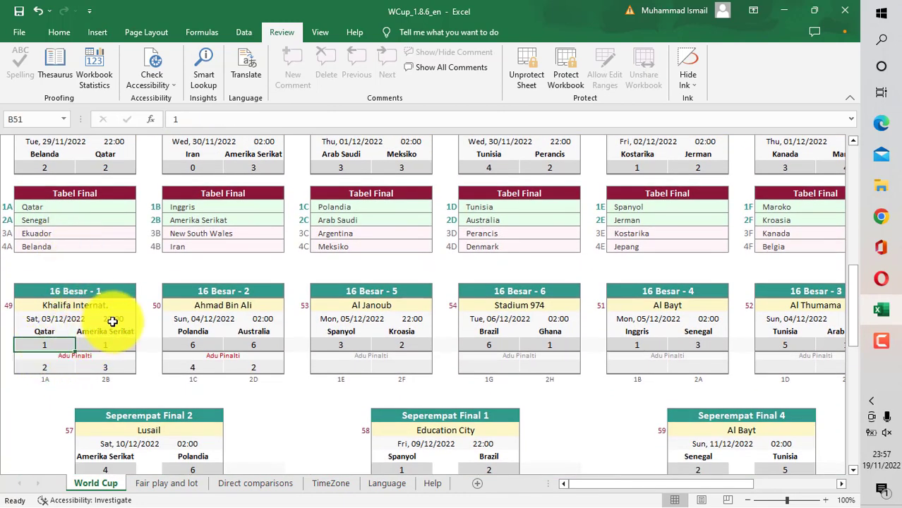
scroll(113, 322, "up", 5)
scroll(113, 321, "down", 3)
scroll(113, 321, "up", 8)
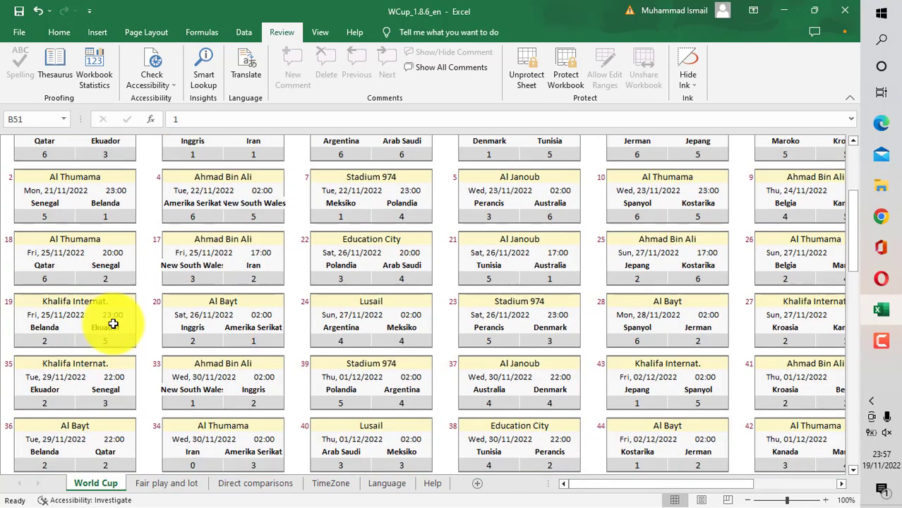
scroll(113, 323, "down", 3)
scroll(113, 323, "down", 6)
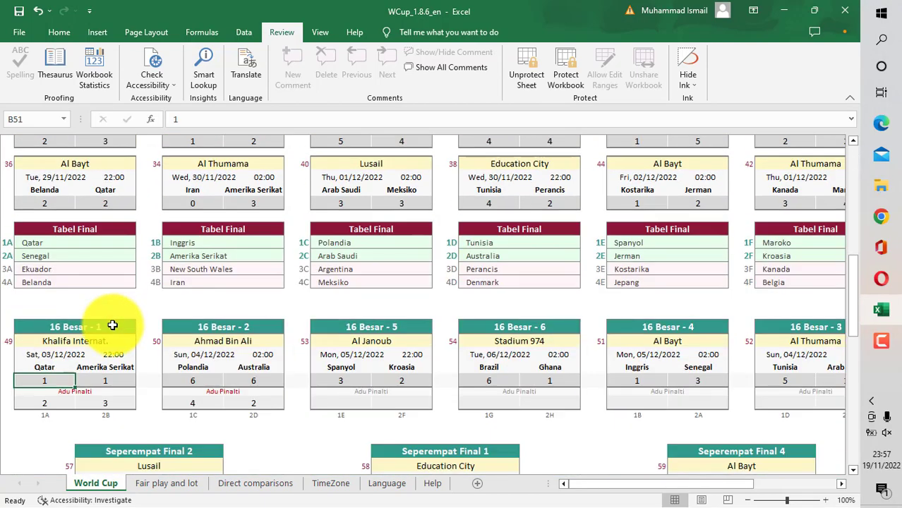
scroll(112, 325, "up", 3)
scroll(113, 325, "up", 2)
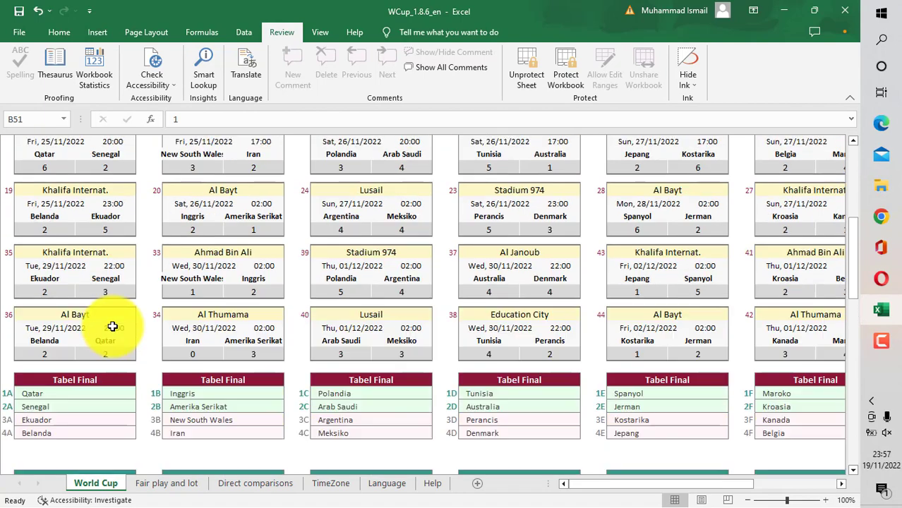
scroll(110, 328, "up", 8)
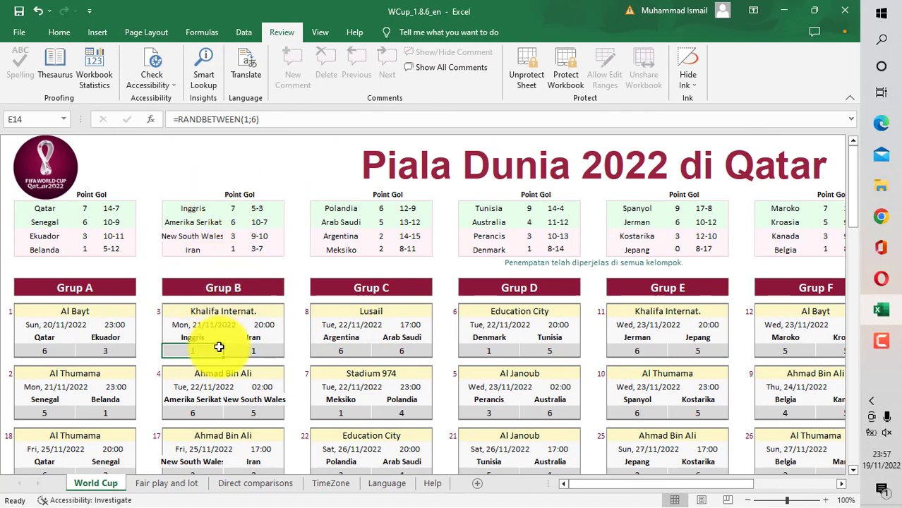
Clear the scores of the last three Group A matches: Belanda–Qatar, Ekuador–Senegal and Belanda–Ekuador.
scroll(218, 346, "down", 4)
scroll(219, 348, "down", 2)
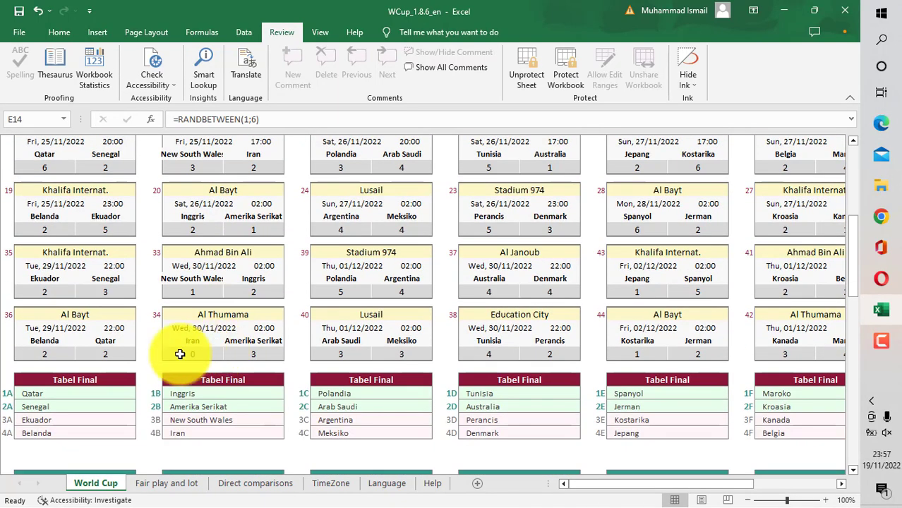
left_click_drag(50, 353, 101, 354)
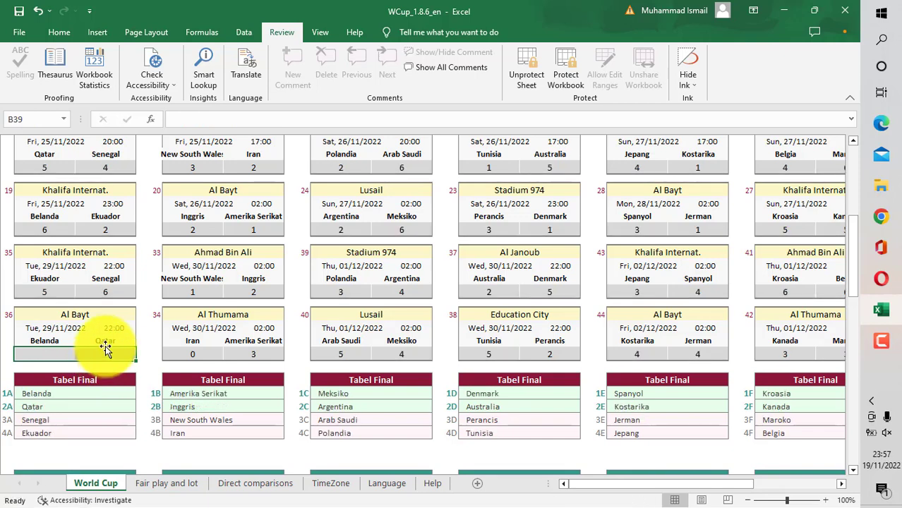
left_click_drag(44, 292, 100, 293)
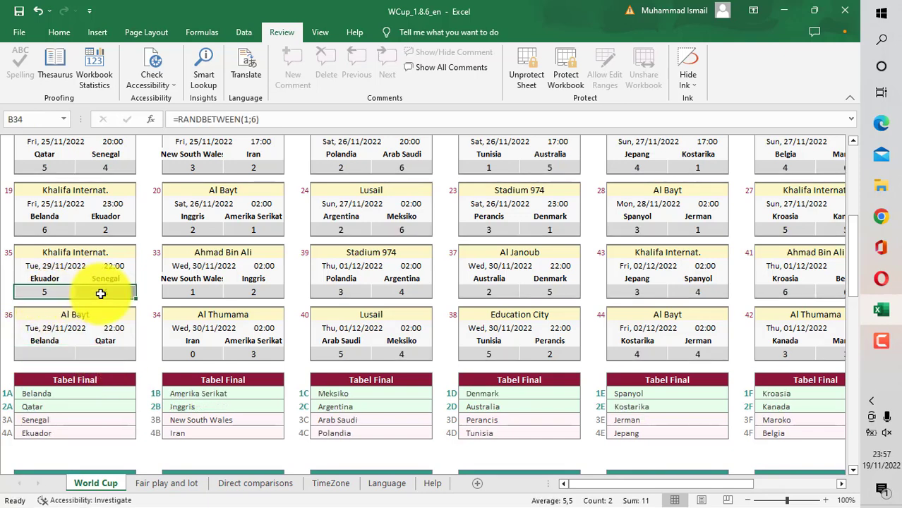
key("F9")
left_click_drag(54, 228, 125, 233)
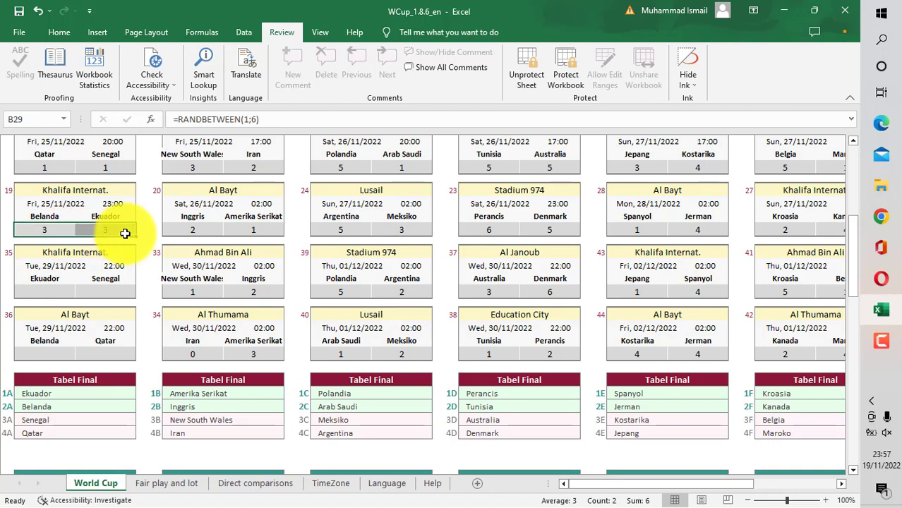
key("Delete")
Clear the scores of the remaining Group A matches: Qatar–Senegal, Senegal–Belanda and Qatar–Ekuador.
scroll(90, 232, "up", 1)
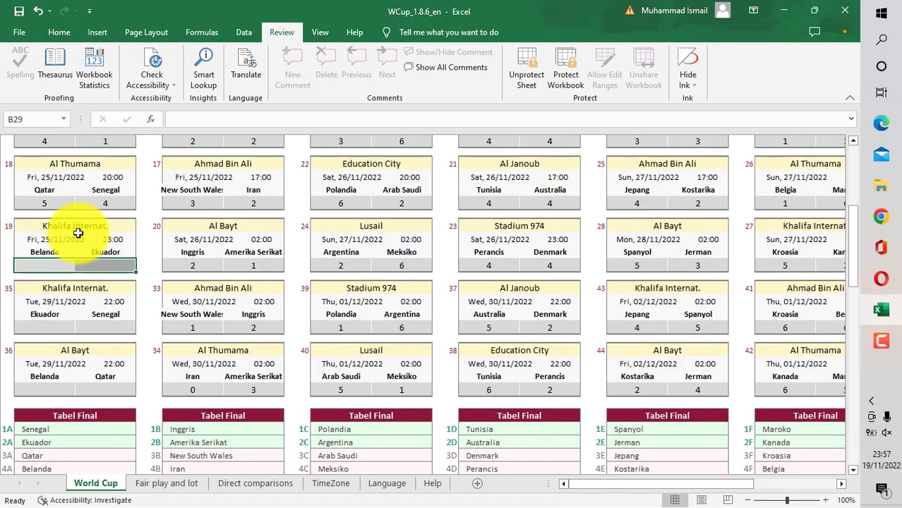
left_click_drag(53, 203, 100, 208)
key("Delete")
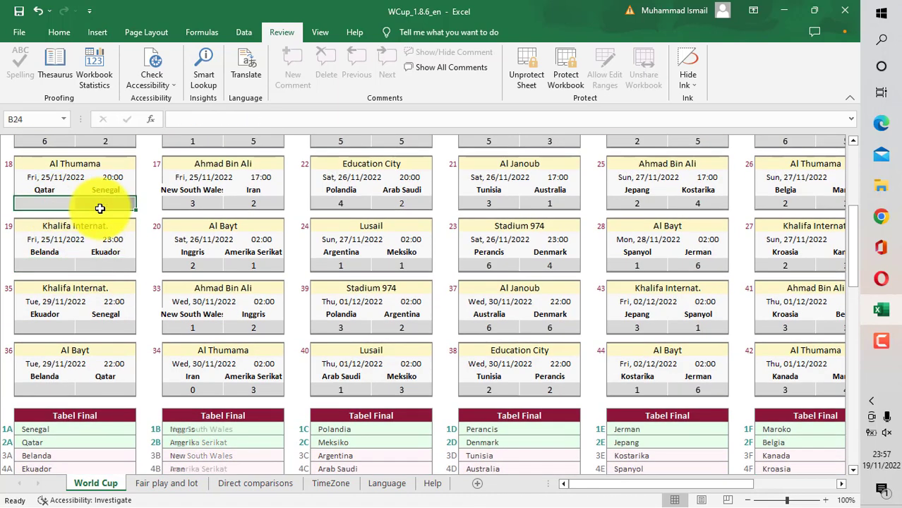
scroll(99, 204, "up", 2)
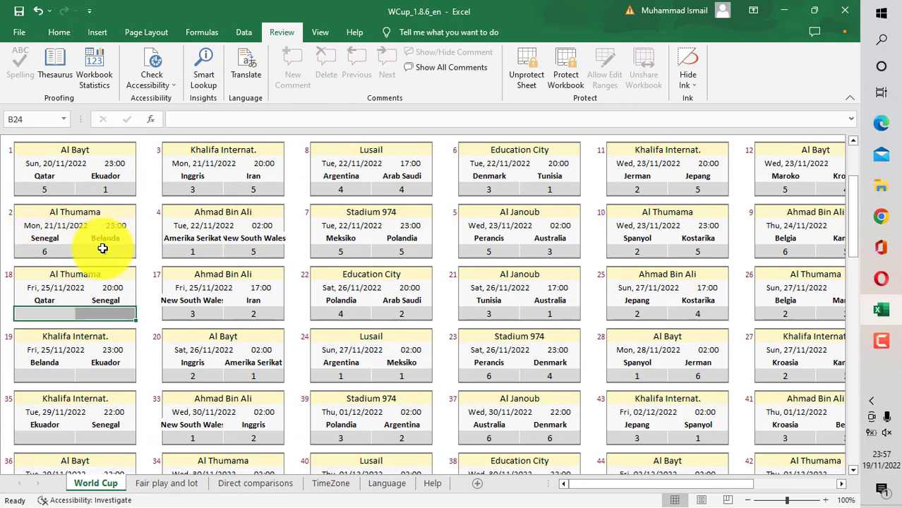
left_click_drag(52, 249, 94, 251)
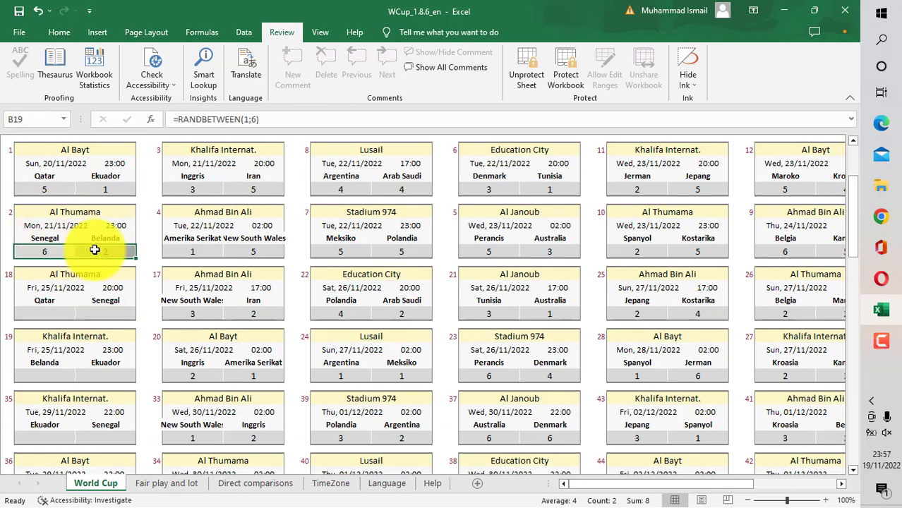
scroll(77, 250, "up", 2)
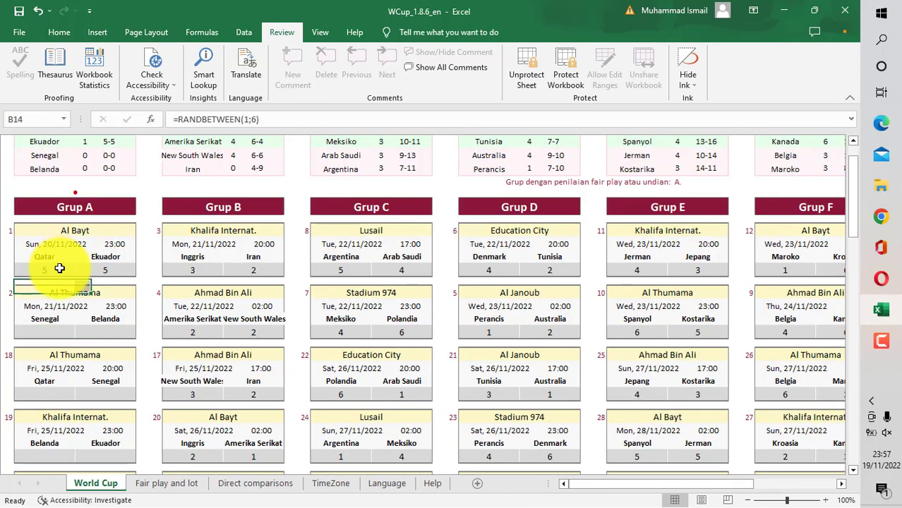
left_click_drag(47, 271, 86, 276)
key("Delete")
Enter =RANDBETWEEN(0;7) as Qatar's score in the opening Group A match, using a semicolon as the argument separator.
scroll(88, 267, "up", 2)
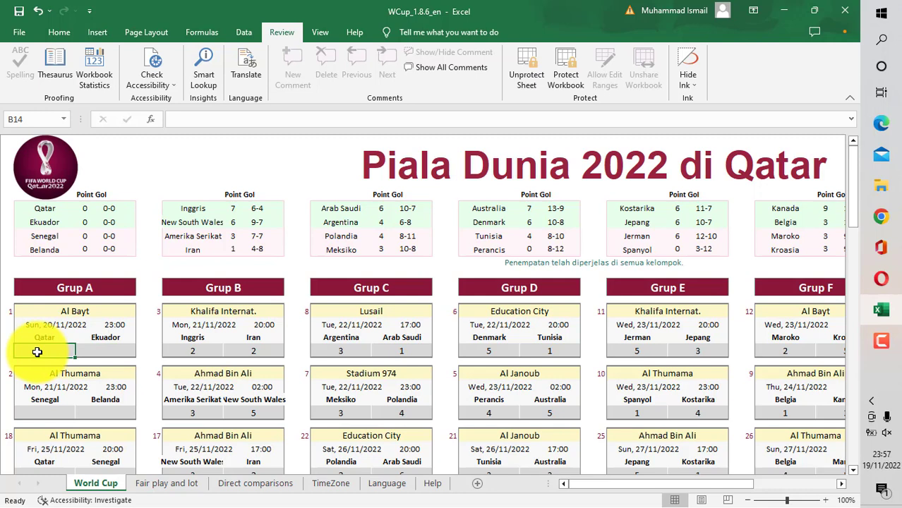
type("=randbetween(0,7")
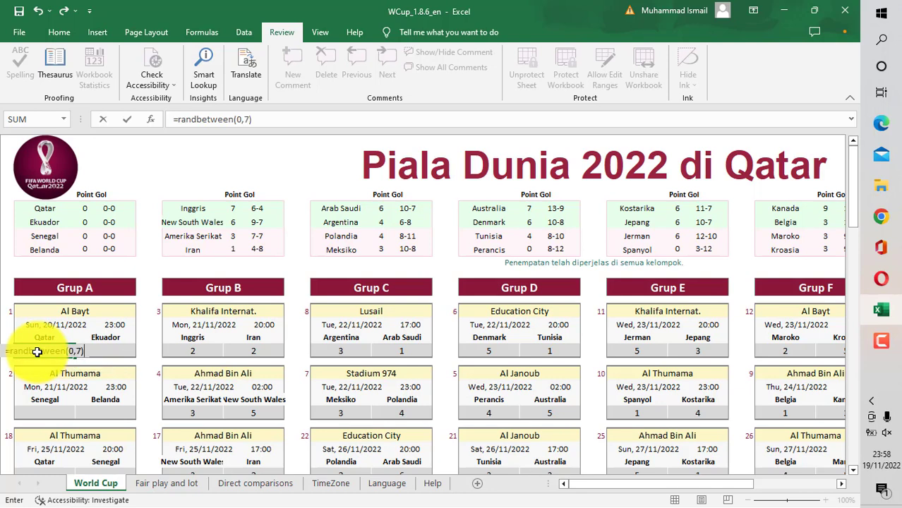
key("Return")
key("Return")
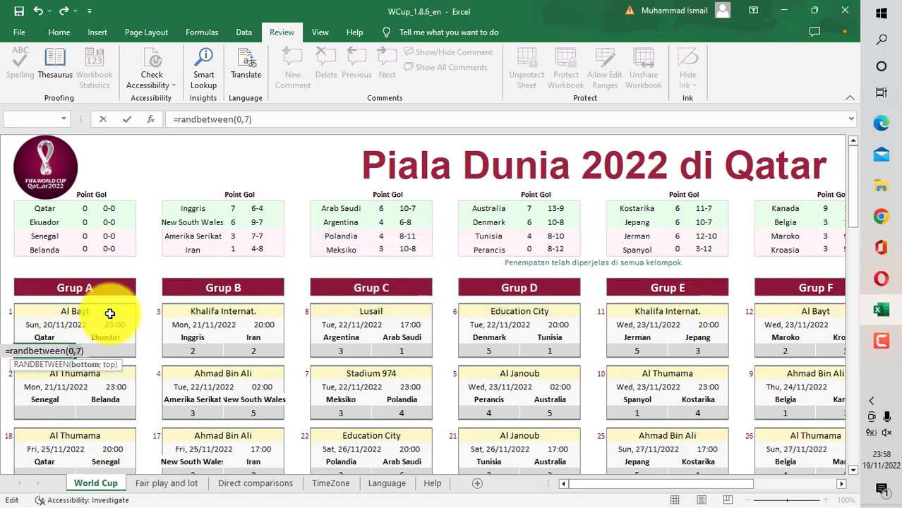
left_click(240, 120)
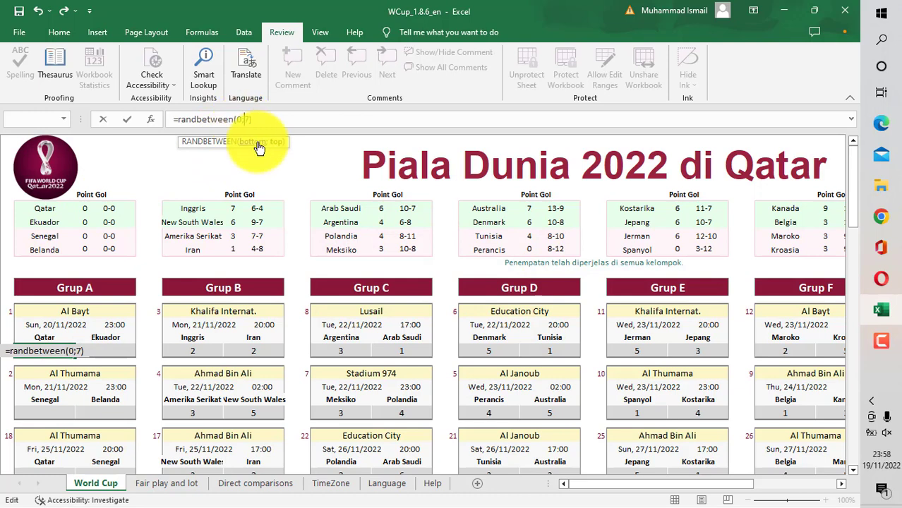
key("Return")
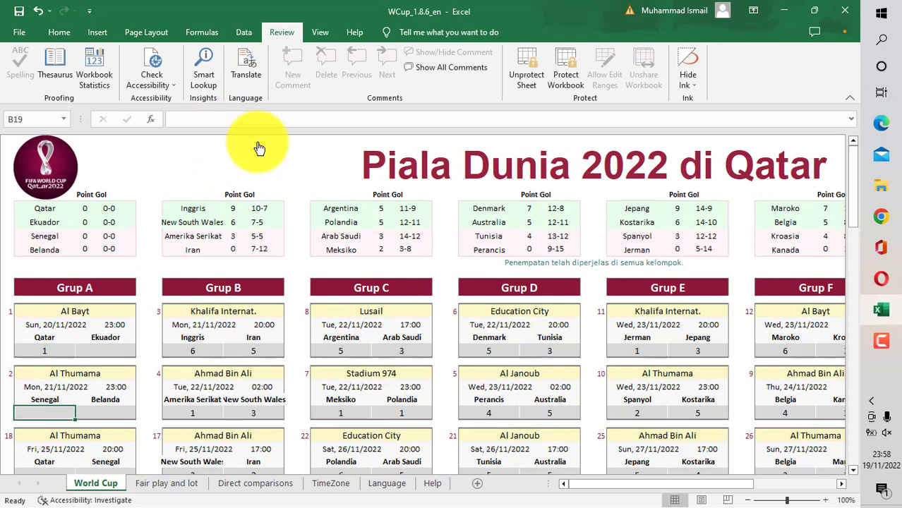
Copy Qatar's random score formula into Ekuador's score cell of the opening Group A match.
left_click(45, 348)
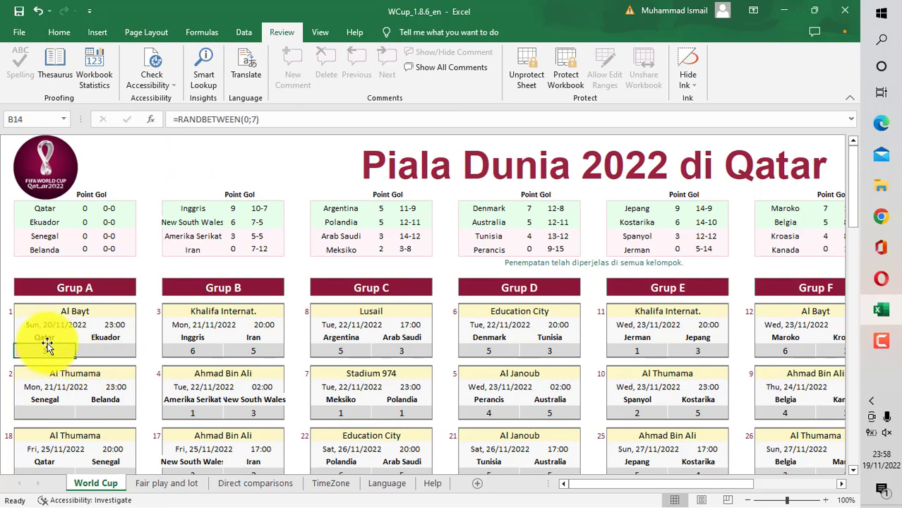
key("ctrl+c")
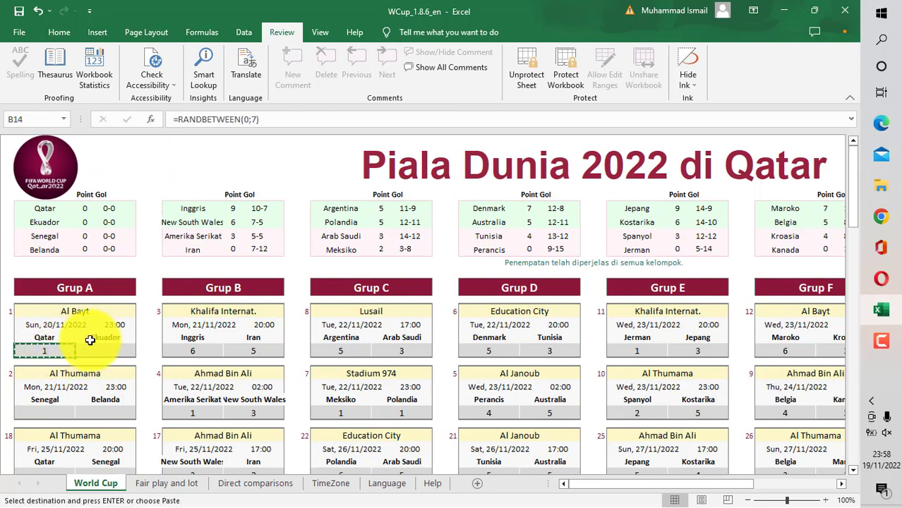
left_click(95, 347)
key("ctrl+v")
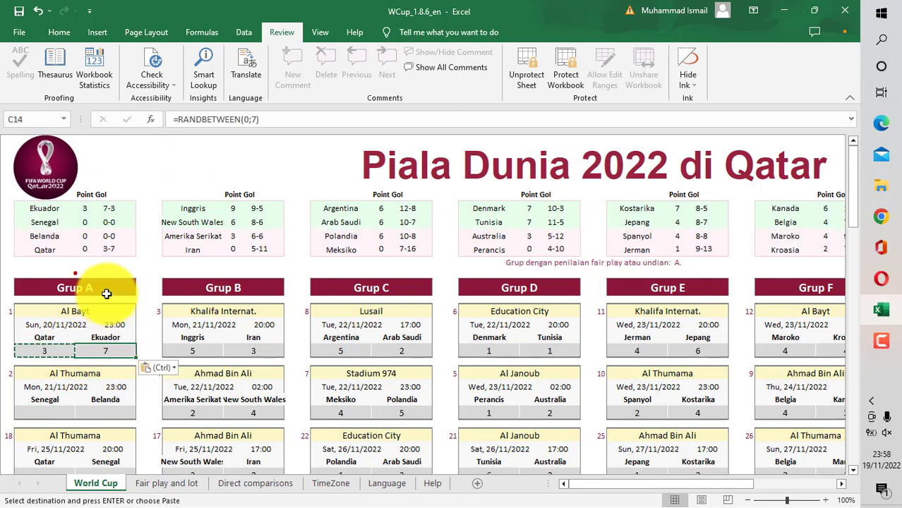
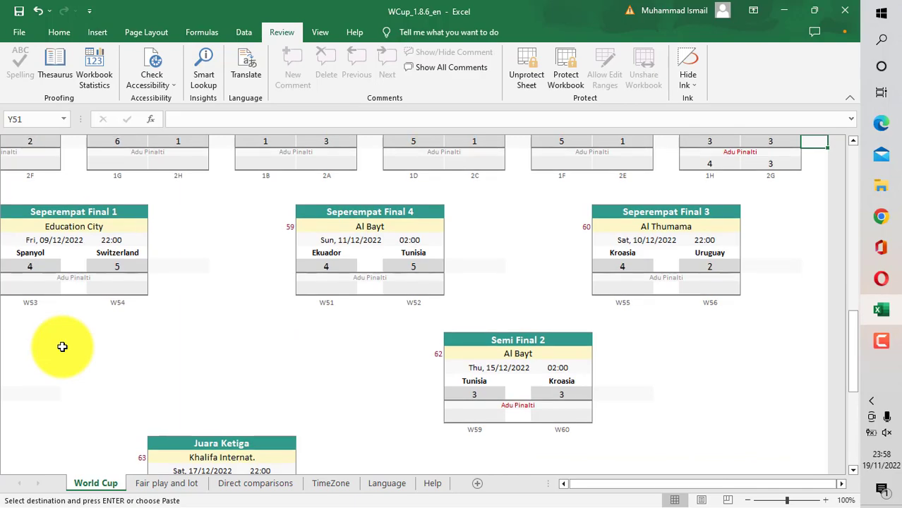
Review the match scores and standings of all groups on the World Cup sheet, from Group H back to Group A.
scroll(62, 346, "up", 10)
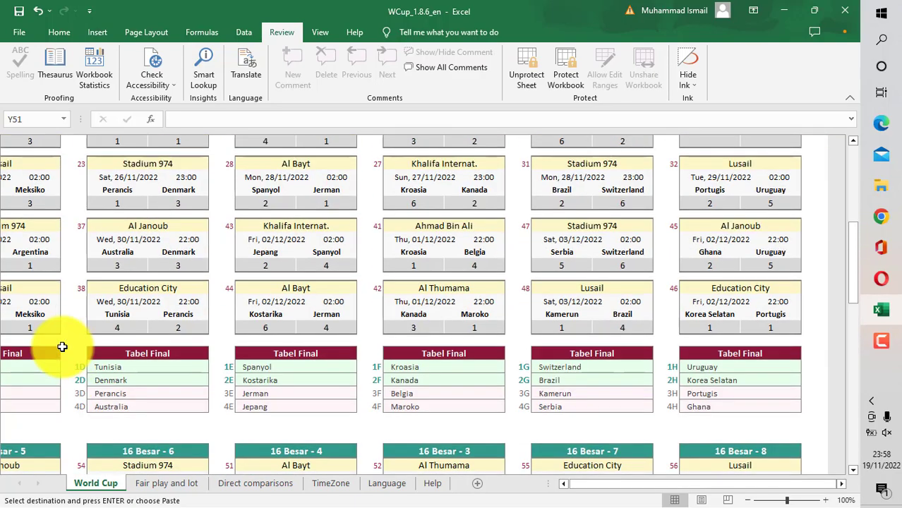
scroll(171, 398, "up", 3)
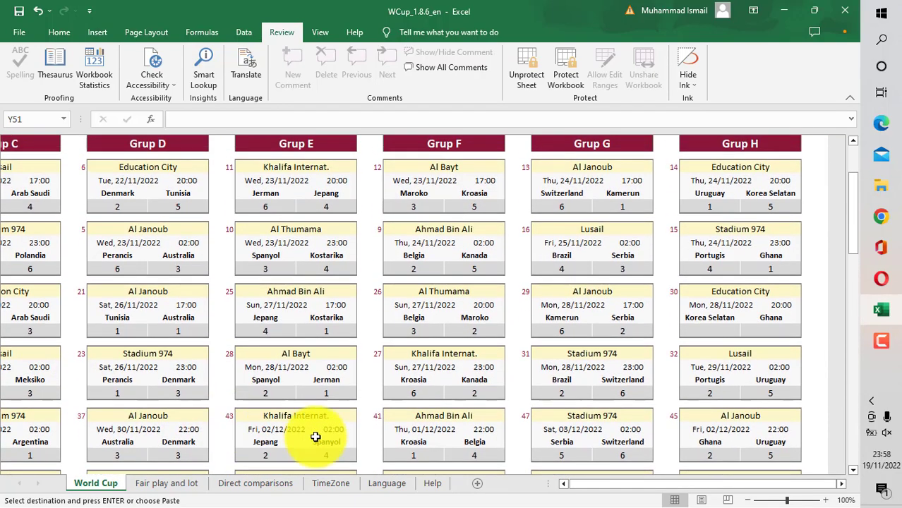
left_click(564, 485)
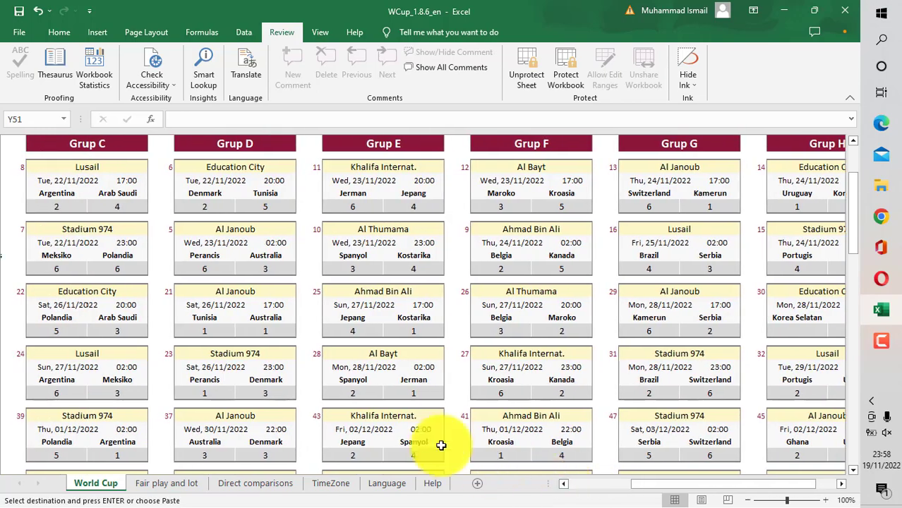
scroll(337, 406, "up", 1)
scroll(337, 406, "up", 3)
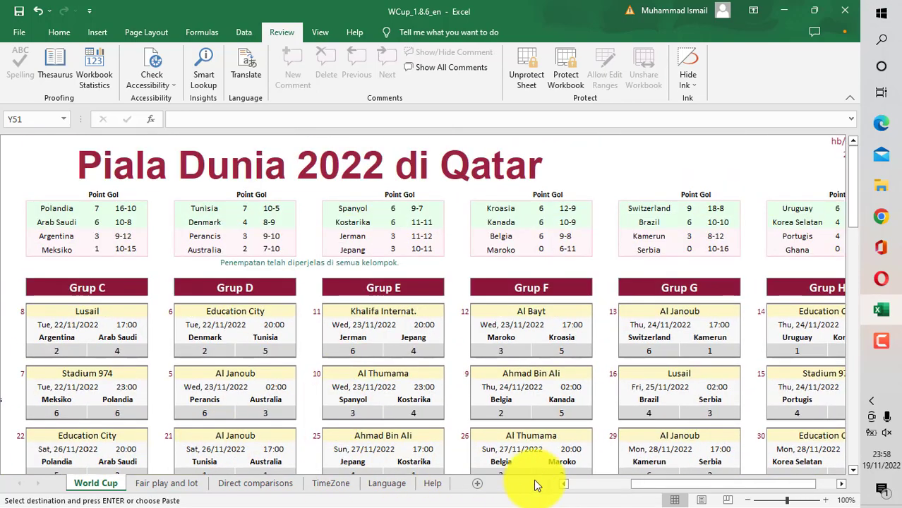
left_click(564, 485)
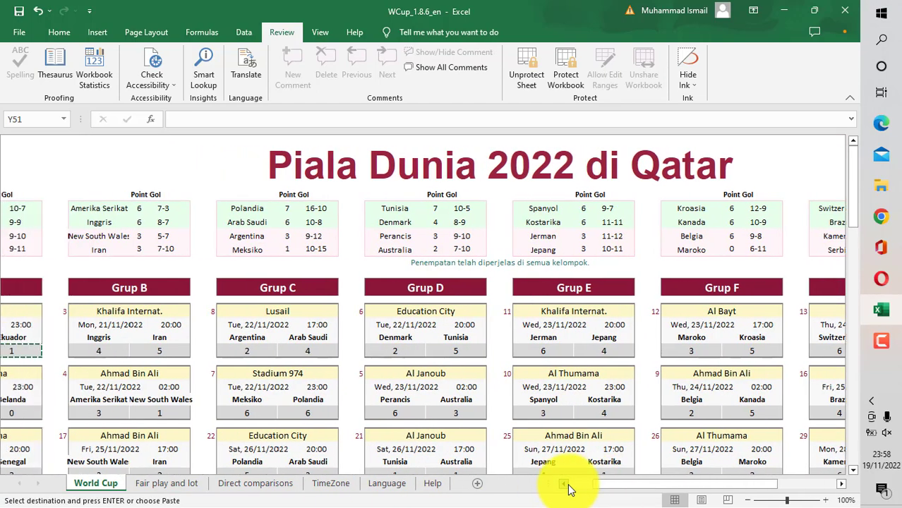
left_click(564, 485)
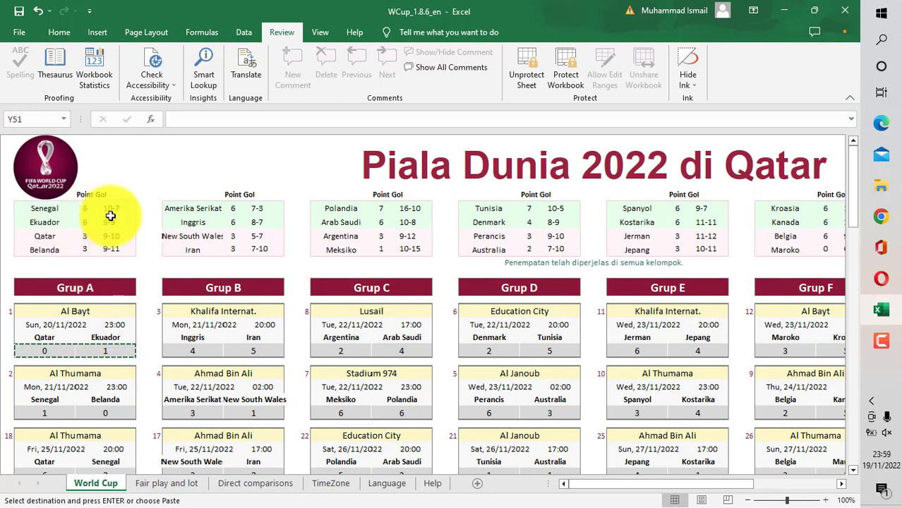
Compare the Group A and Group B standings with the final group tables and the 16 Besar - 1 pairing.
scroll(97, 229, "down", 10)
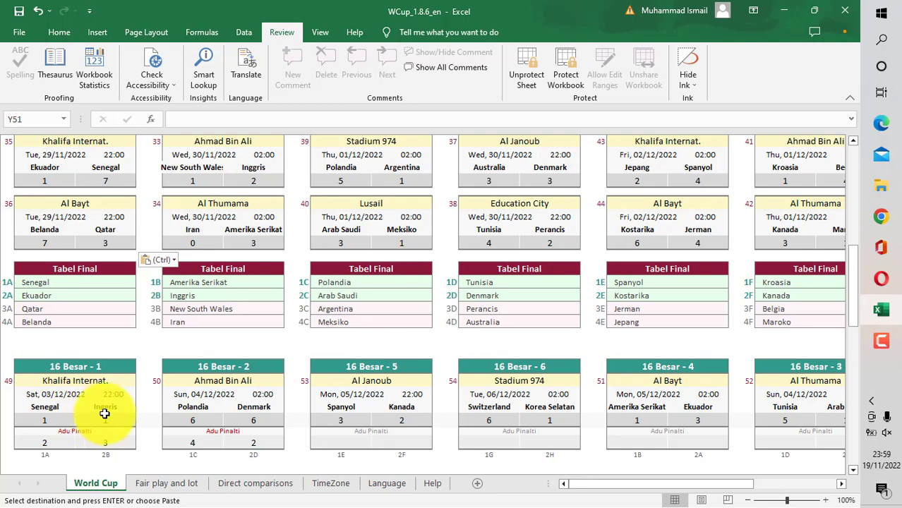
scroll(138, 383, "up", 1)
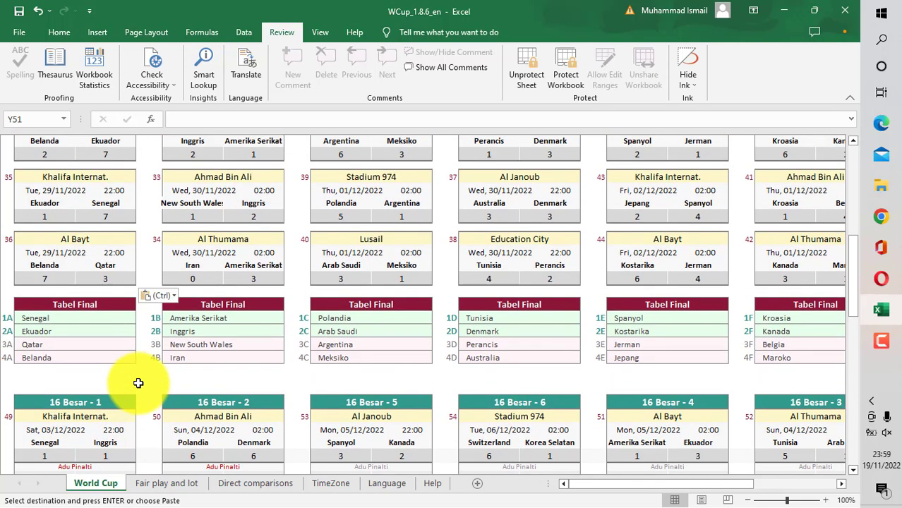
scroll(138, 384, "up", 10)
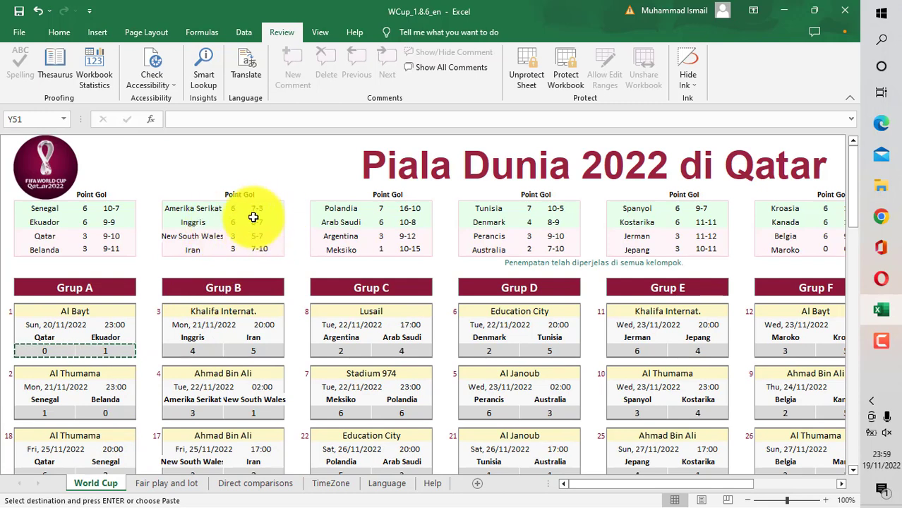
scroll(247, 311, "down", 3)
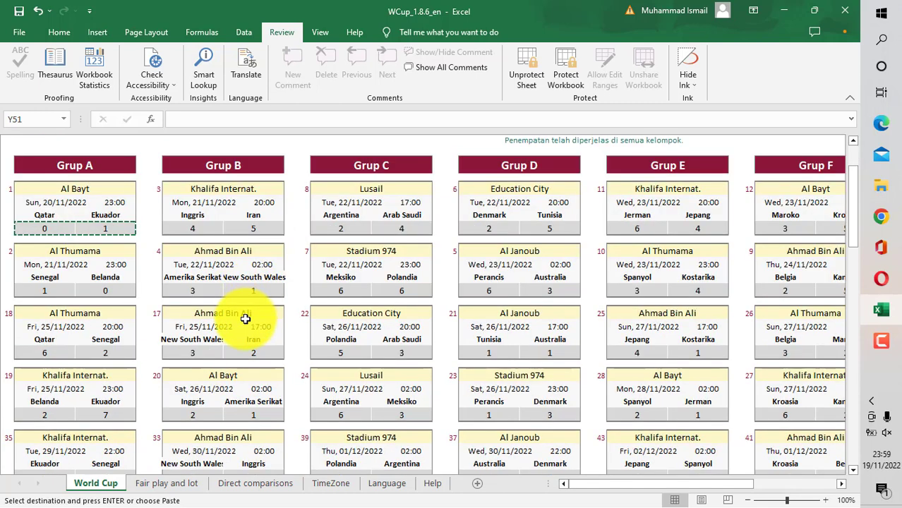
scroll(245, 320, "down", 5)
scroll(173, 385, "down", 2)
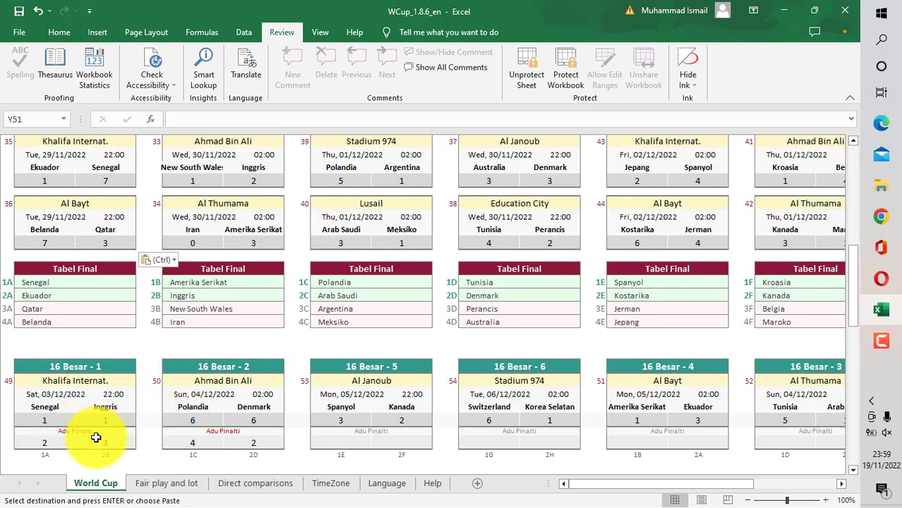
scroll(96, 438, "down", 1)
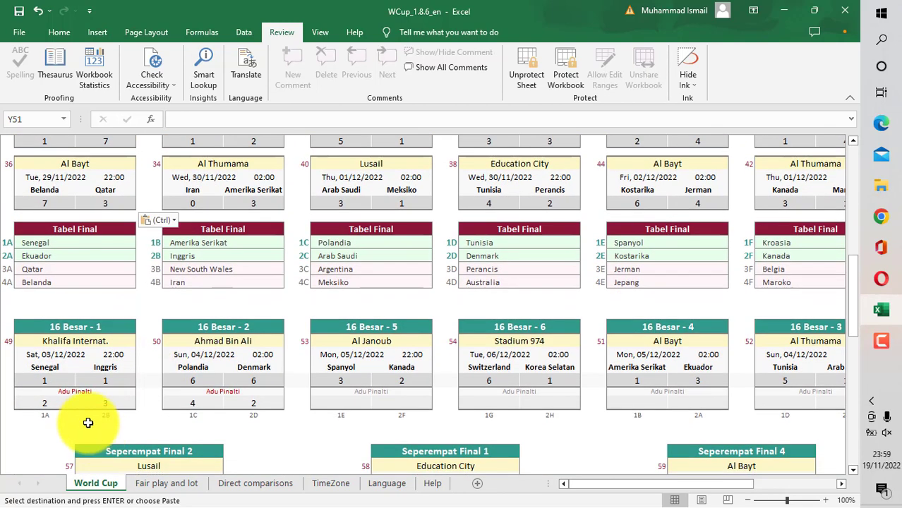
Examine the penalty shootout cells of 16 Besar - 1 and Seperempat Final 2, and the first team's score cell in the Final.
left_click(43, 403)
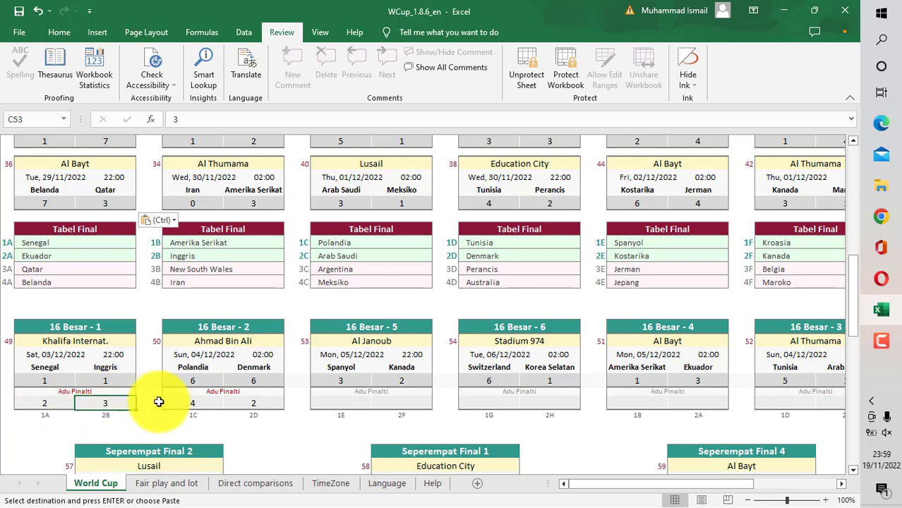
scroll(170, 399, "down", 2)
scroll(189, 398, "down", 1)
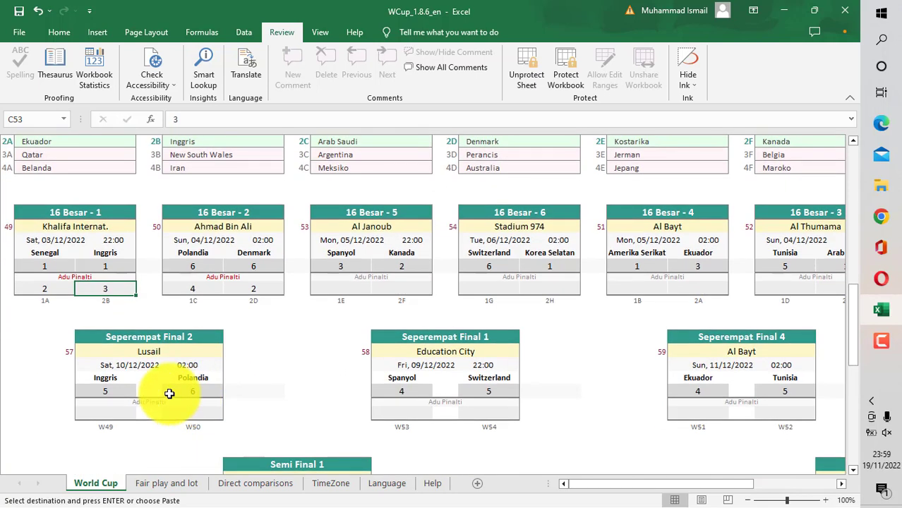
left_click(109, 414)
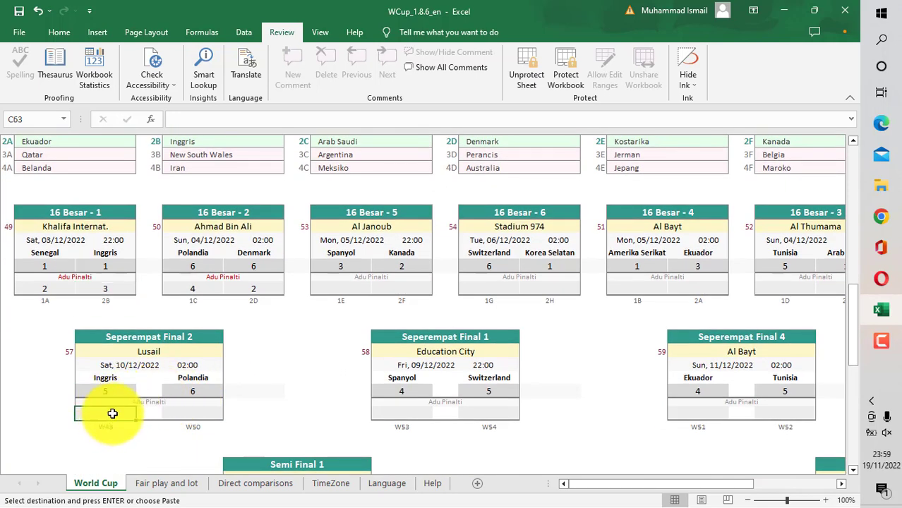
left_click(186, 414)
scroll(187, 417, "down", 3)
scroll(187, 417, "down", 7)
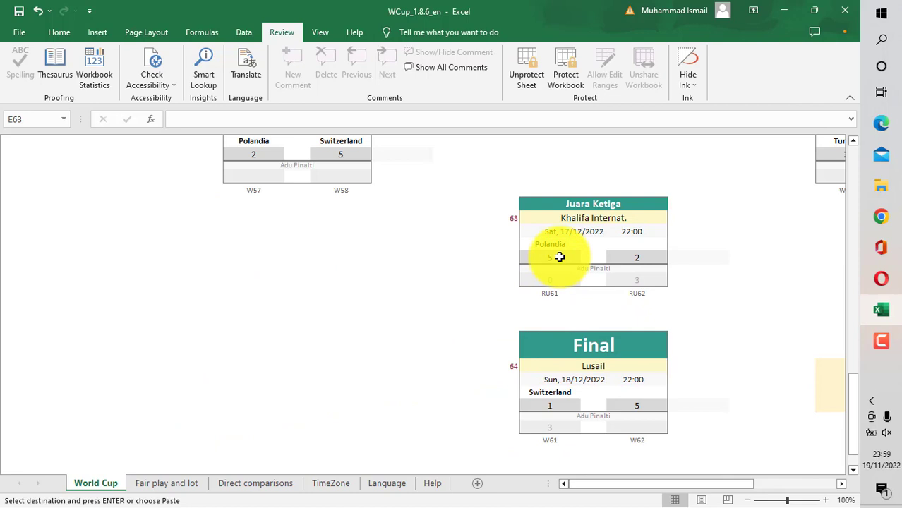
scroll(565, 334, "down", 2)
left_click(547, 329)
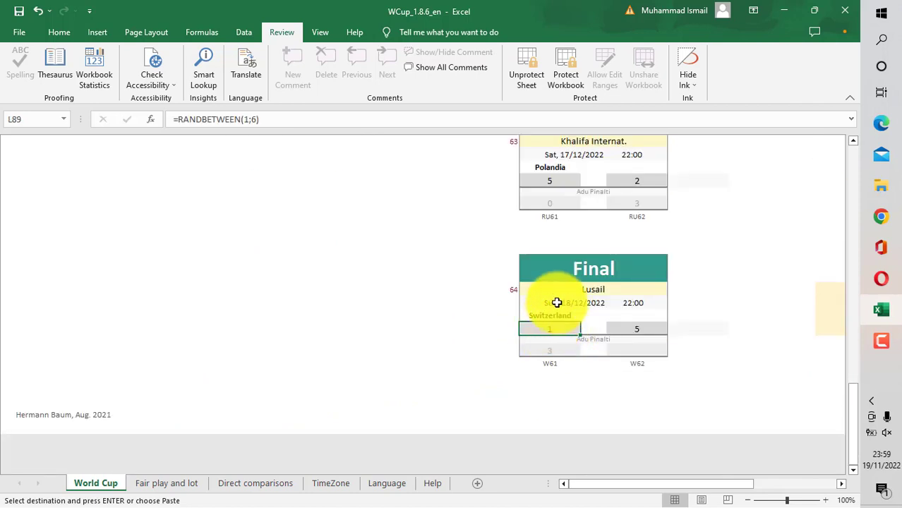
Enter a RANDBETWEEN formula with bounds 1 and 9 in the second team's score cell of the Final.
left_click(629, 327)
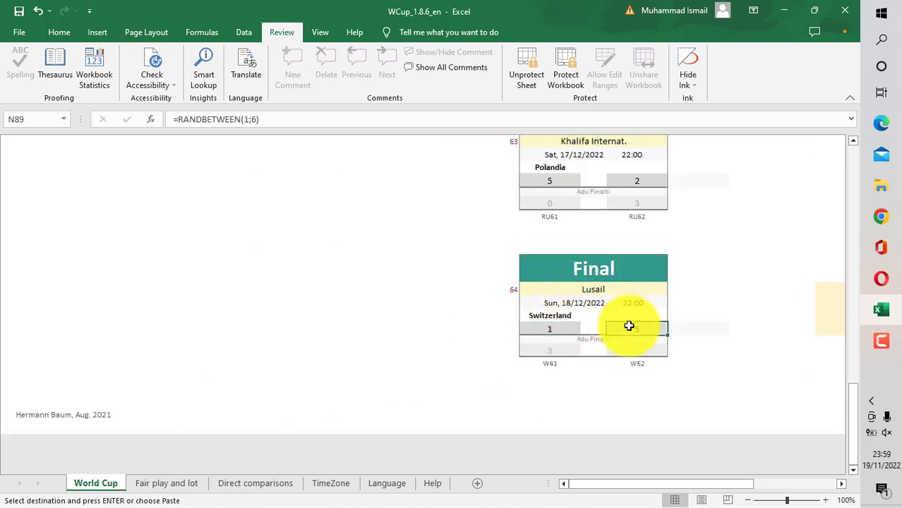
type("=rand")
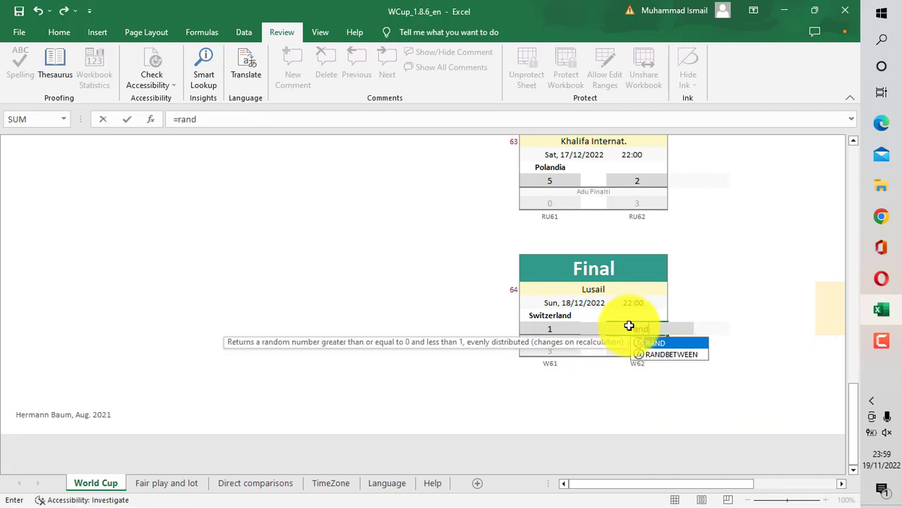
type("between")
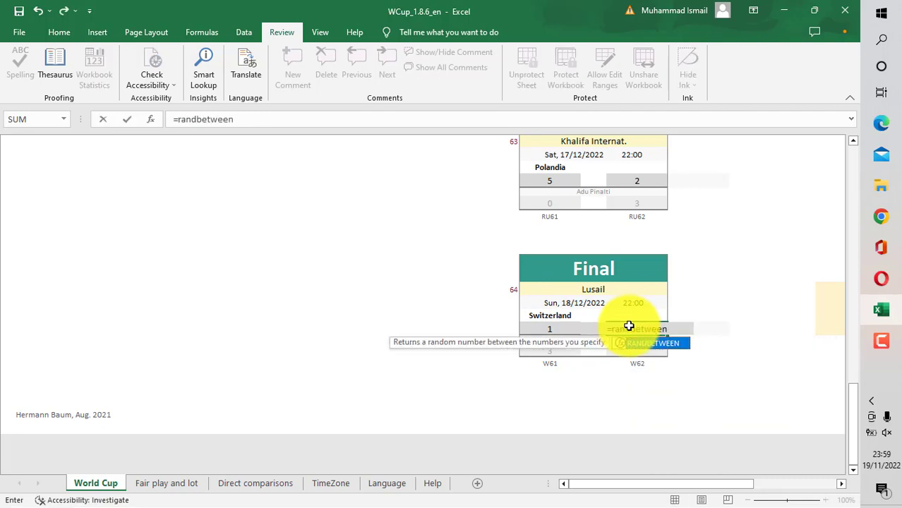
type("(1,")
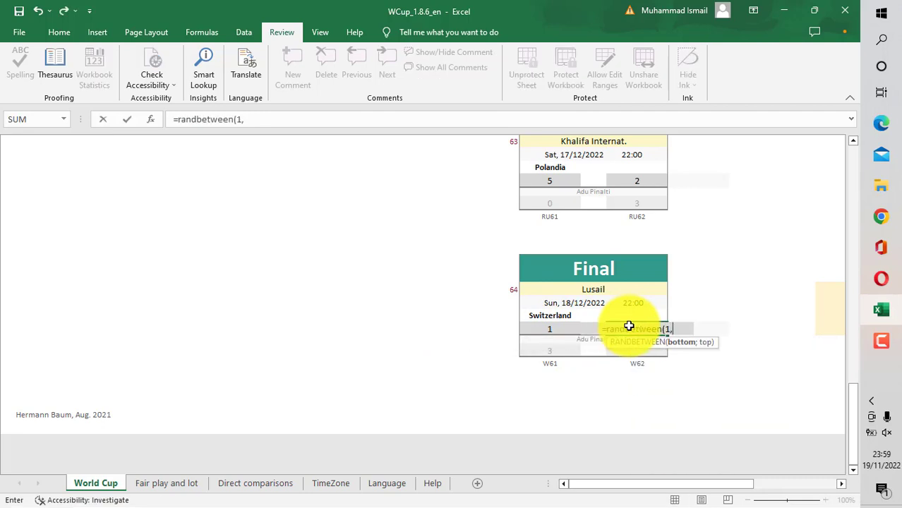
type("9)")
key("Return")
key("Return")
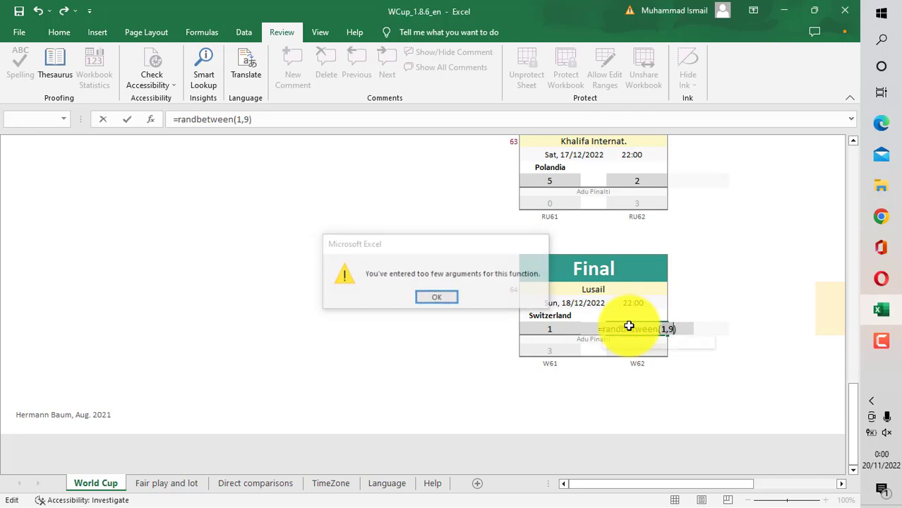
left_click(244, 121)
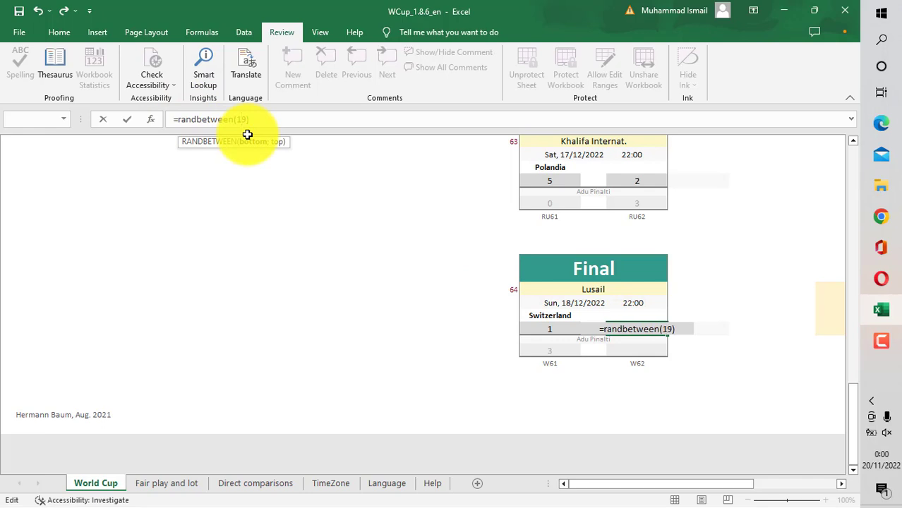
key("Return")
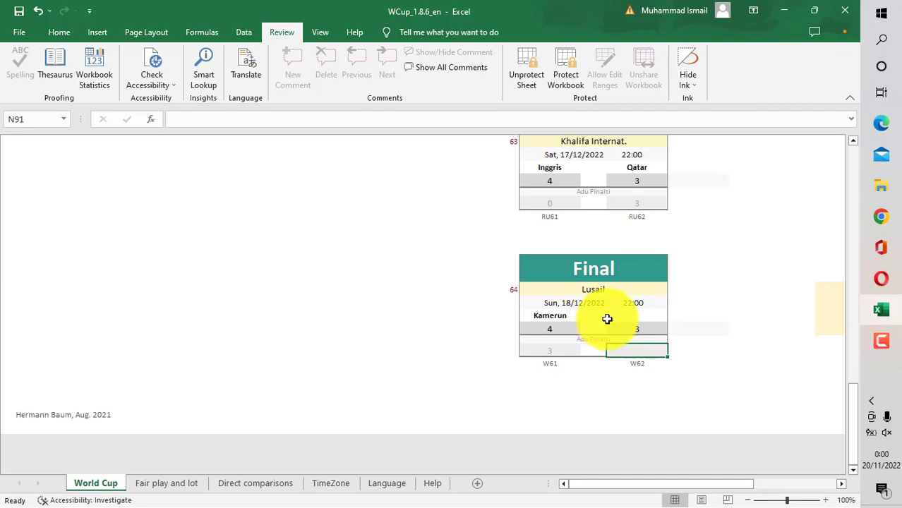
Enter 4 as the first team's penalty shootout score in Seperempat Final 3.
key("ctrl+Home")
key("ctrl+End")
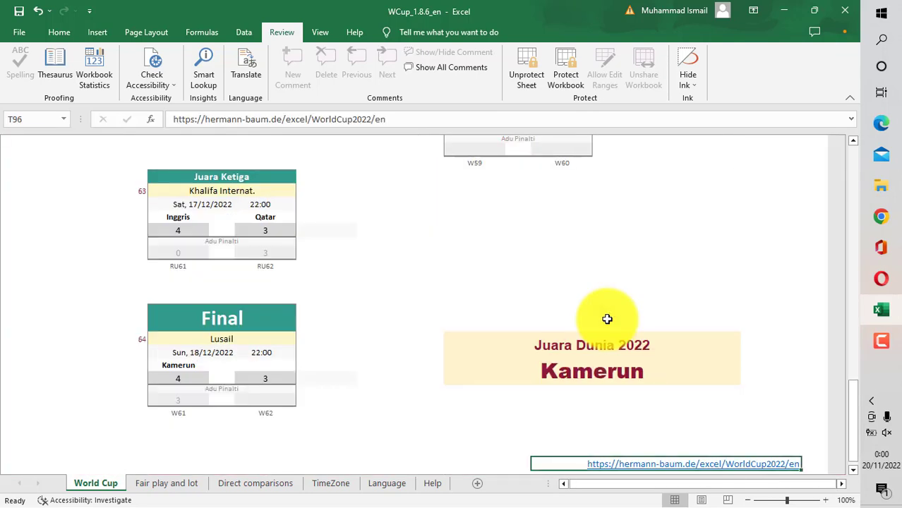
left_click(264, 233)
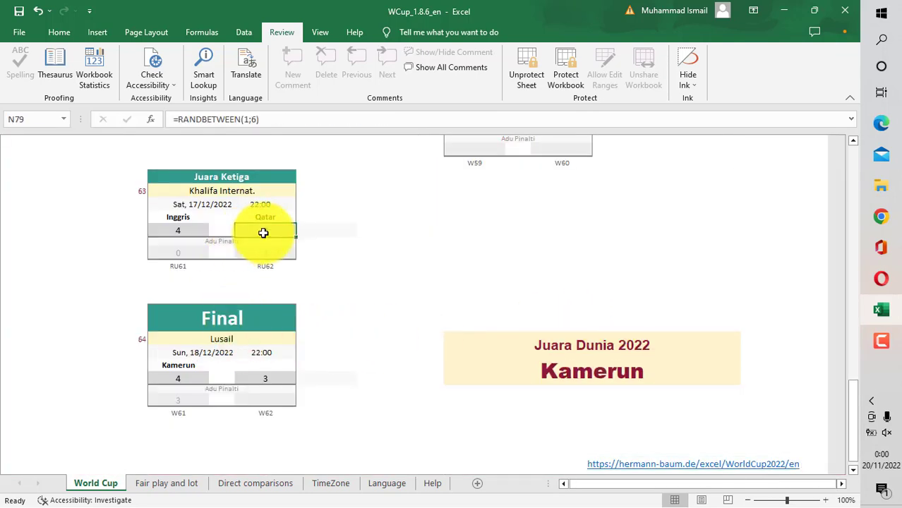
scroll(264, 233, "up", 5)
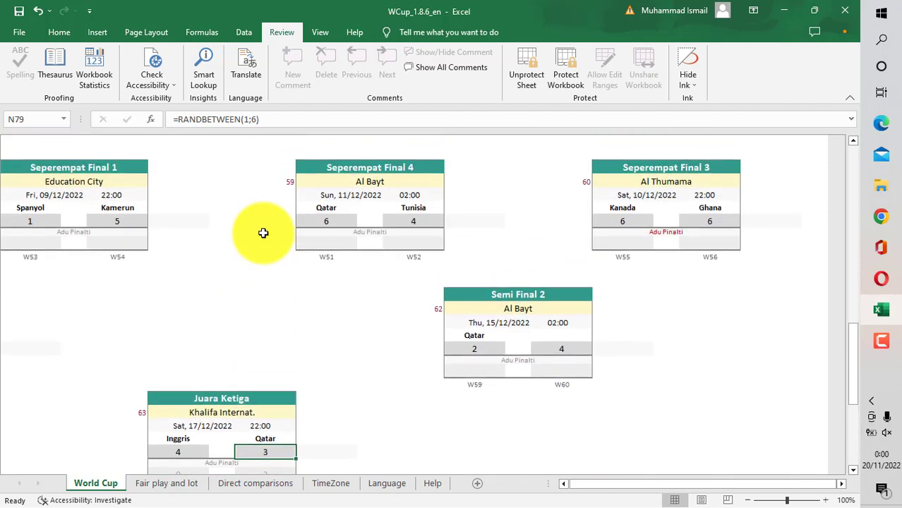
left_click(628, 232)
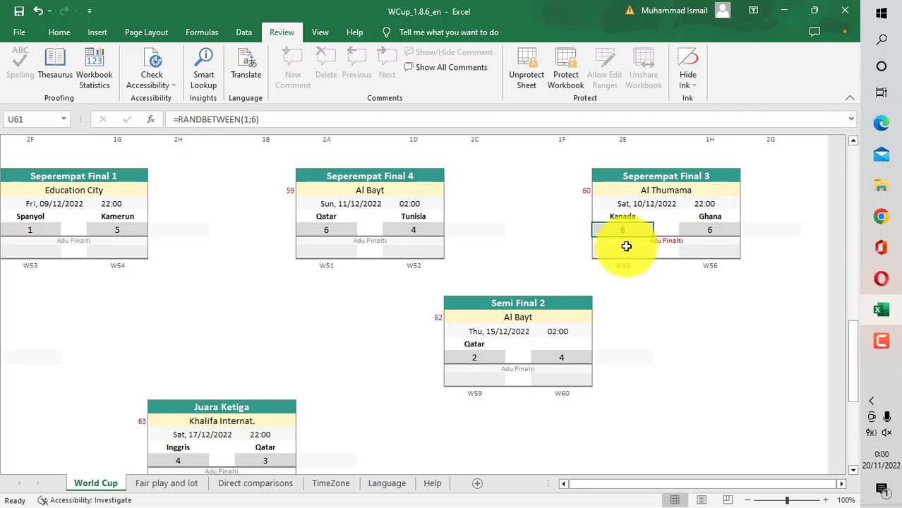
left_click(627, 245)
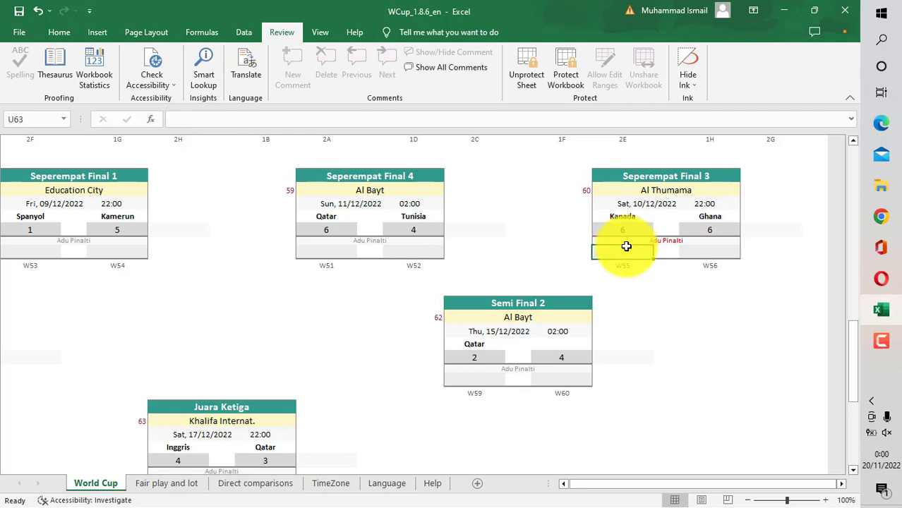
type("4")
key("Return")
key("Return")
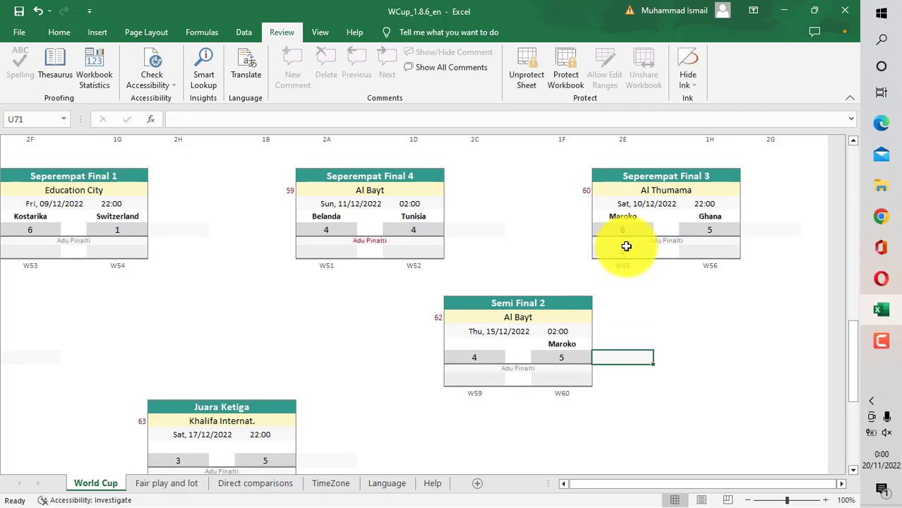
Enter 3 as the first team's penalty shootout score in Seperempat Final 4.
left_click(339, 252)
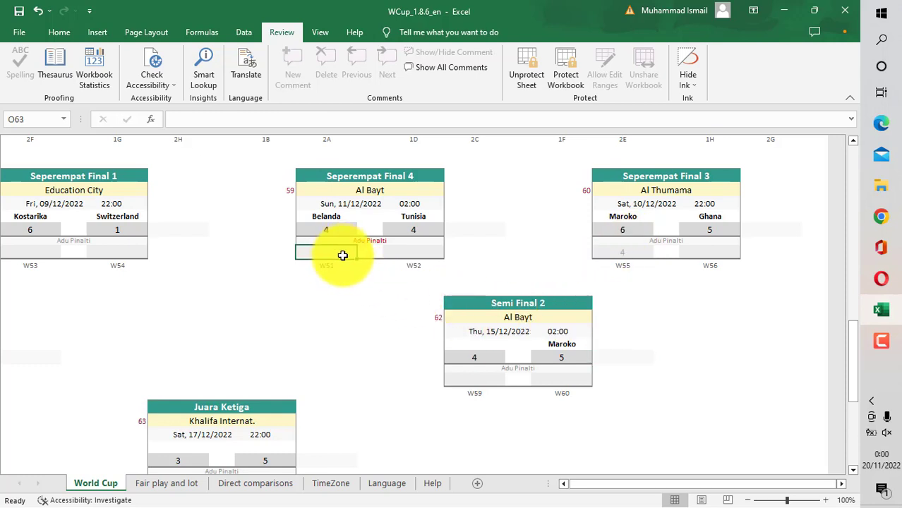
type("3")
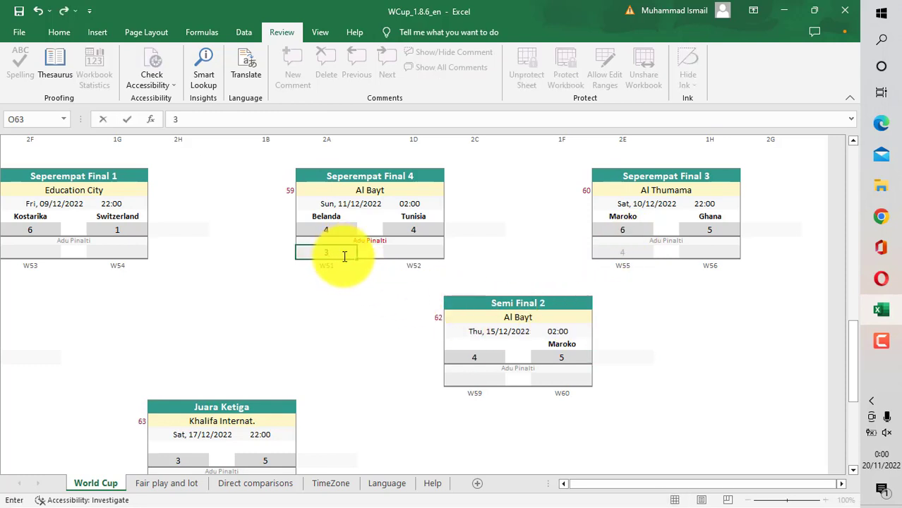
left_click(428, 252)
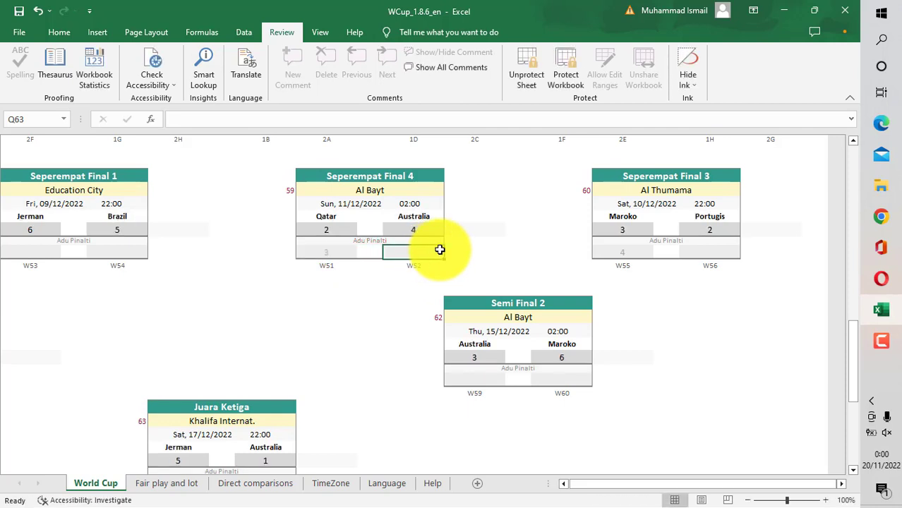
Review the Juara Ketiga, Final and Juara Dunia 2022 results, and the group matches and standings back to Group A.
scroll(550, 385, "down", 4)
scroll(551, 385, "down", 2)
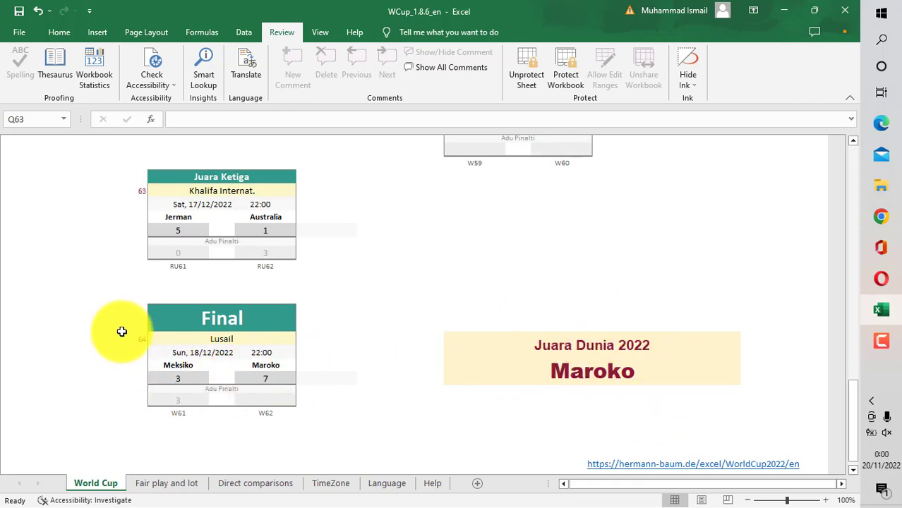
scroll(122, 331, "up", 5)
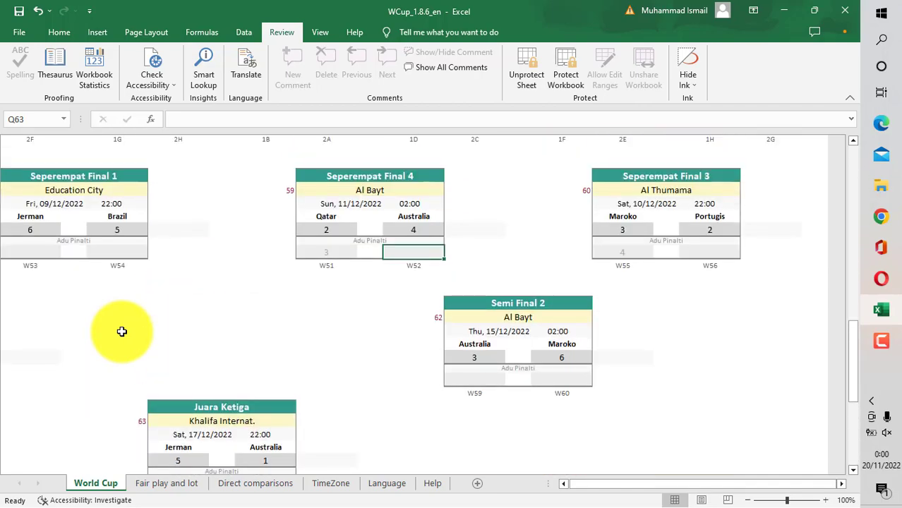
scroll(122, 331, "up", 10)
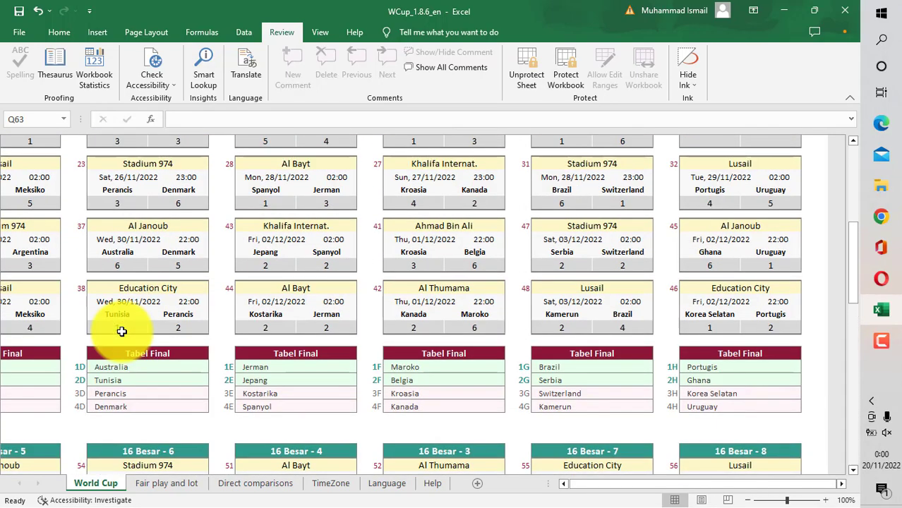
scroll(122, 332, "up", 2)
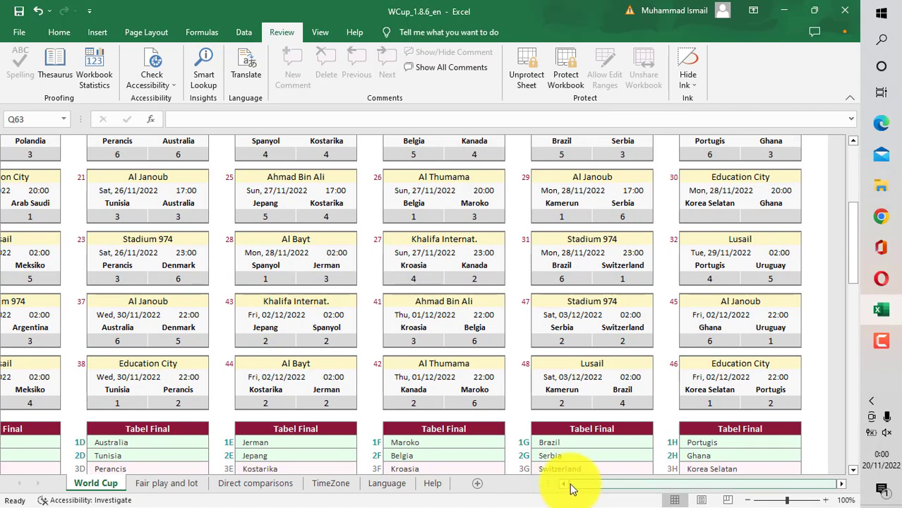
scroll(562, 457, "up", 5)
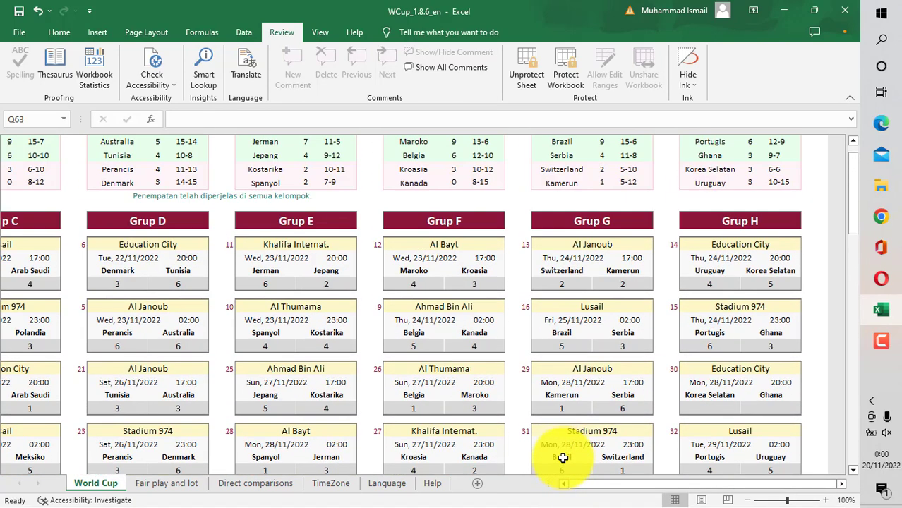
scroll(563, 457, "up", 2)
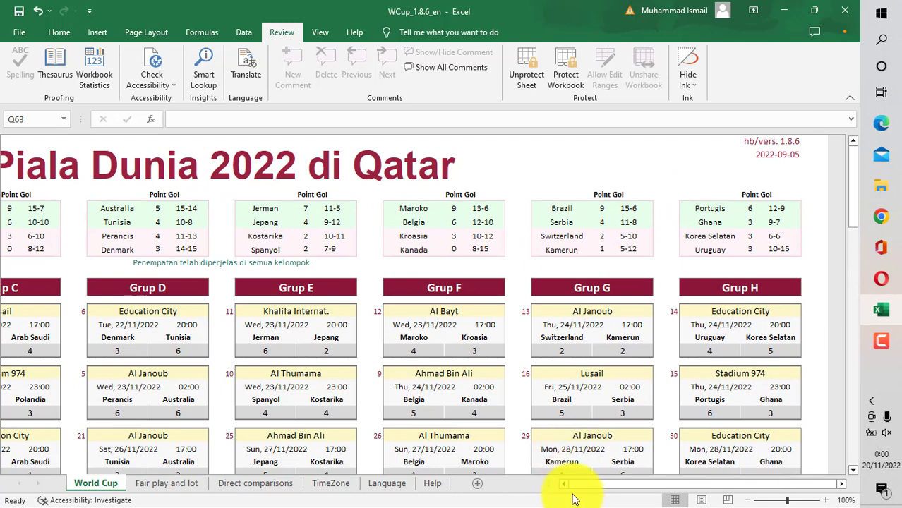
scroll(565, 488, "left", 5)
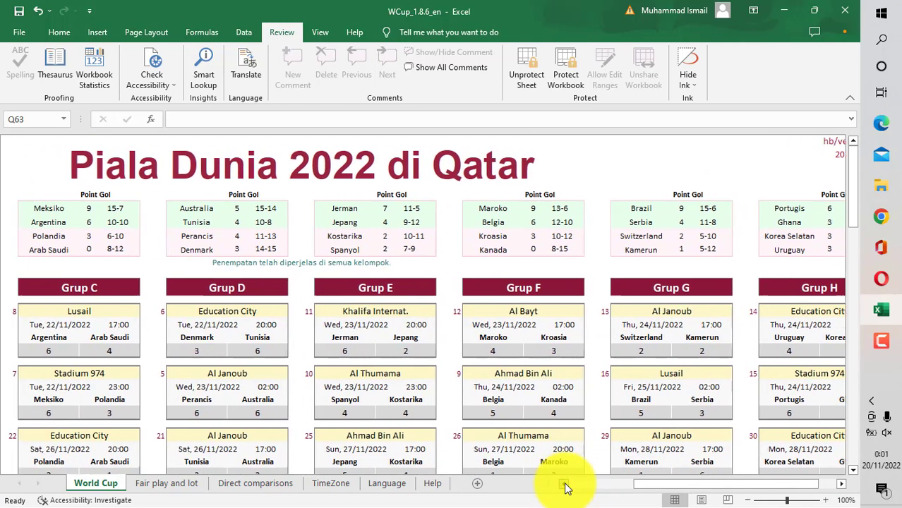
scroll(565, 487, "left", 4)
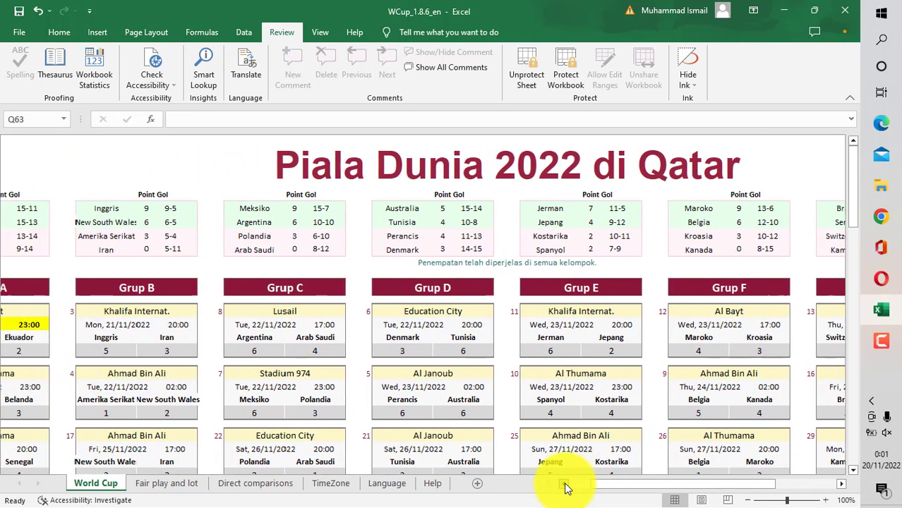
scroll(566, 488, "left", 1)
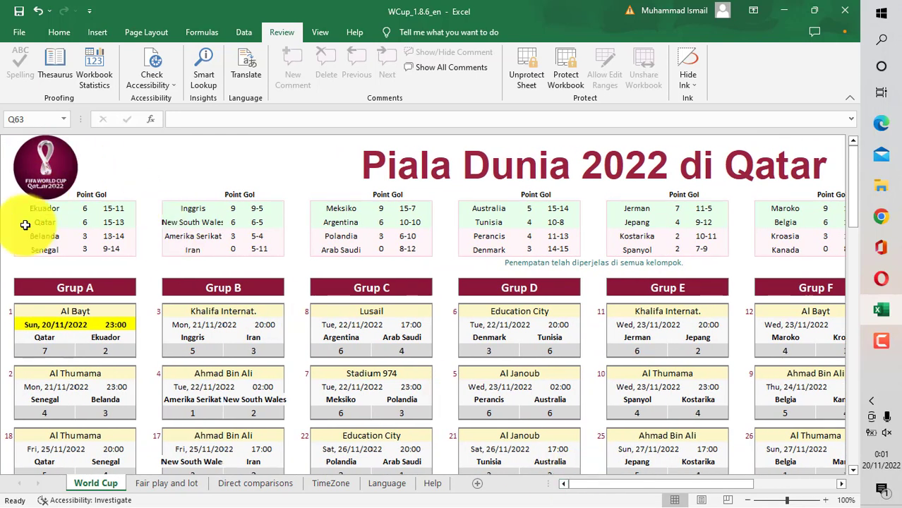